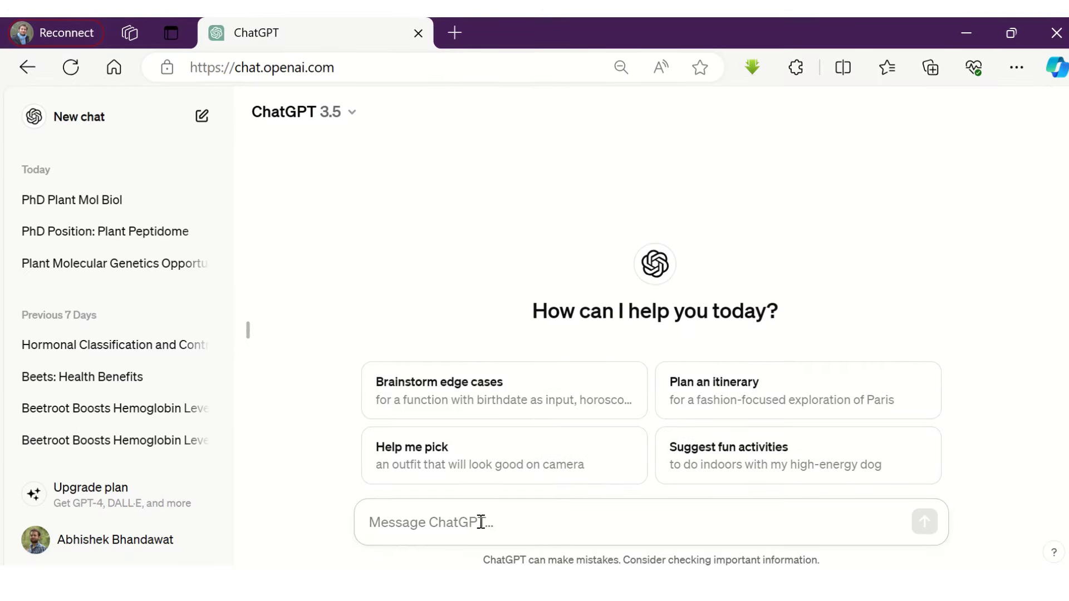
- Paste and send the PhD plant molecular biology CV request to ChatGPT
{"action": "type", "text": "Make a CV template for a Phd position in the area of plant molecular biology. My details are: Education MSc Plant Biology I have Molecular biology skills I have published some papers and book chapter, and also participated in conferences. I won some awards and got some recognitions."}
{"action": "scroll", "coordinate": [480, 501], "scroll_direction": "up", "scroll_amount": 3}
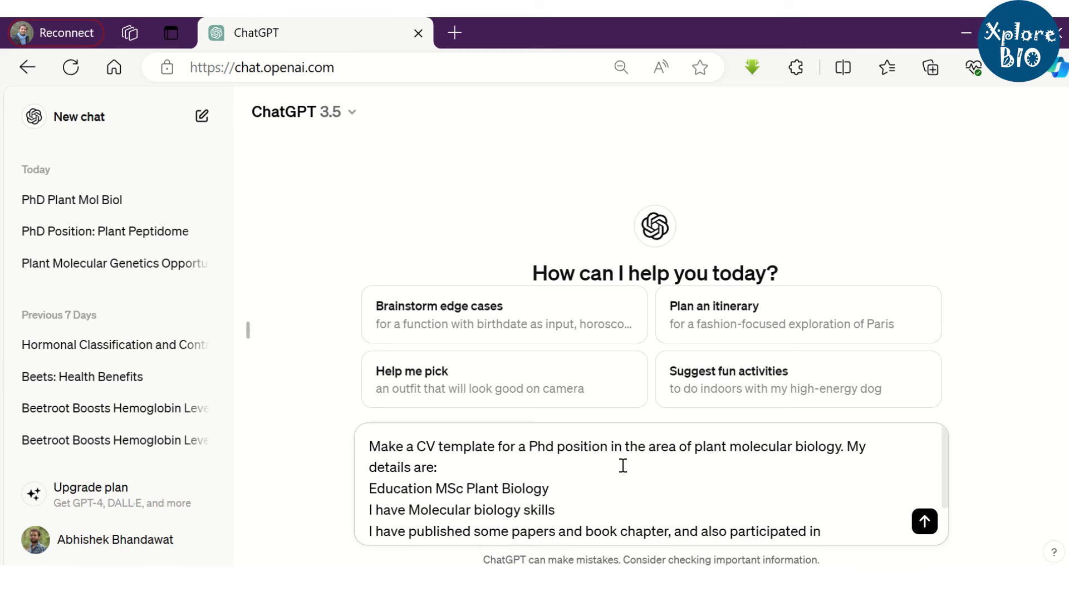
{"action": "scroll", "coordinate": [622, 466], "scroll_direction": "down", "scroll_amount": 1}
{"action": "scroll", "coordinate": [622, 470], "scroll_direction": "down", "scroll_amount": 1}
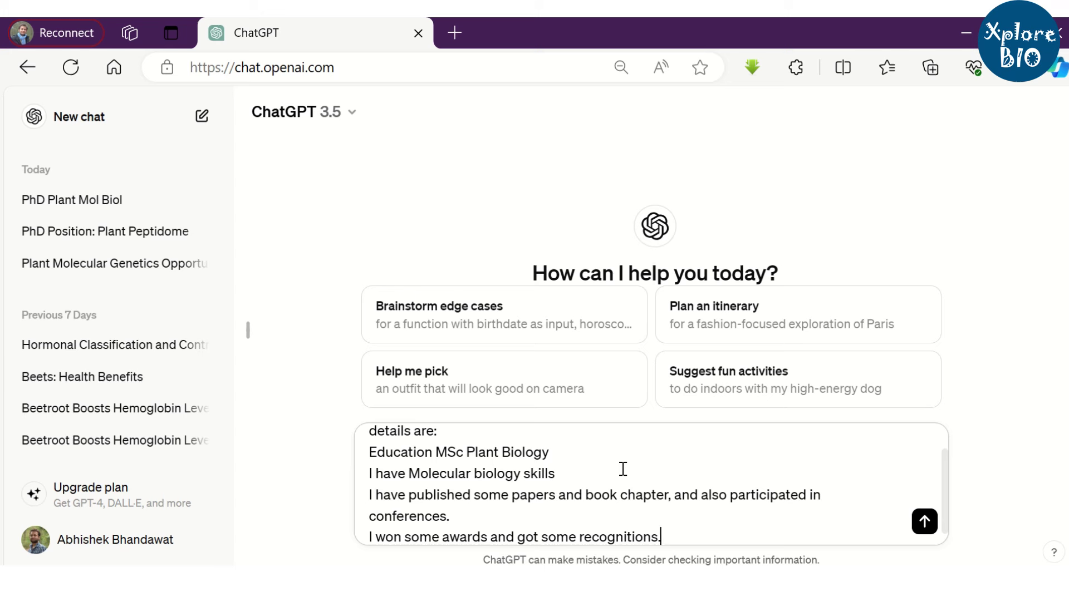
{"action": "scroll", "coordinate": [621, 469], "scroll_direction": "down", "scroll_amount": 1}
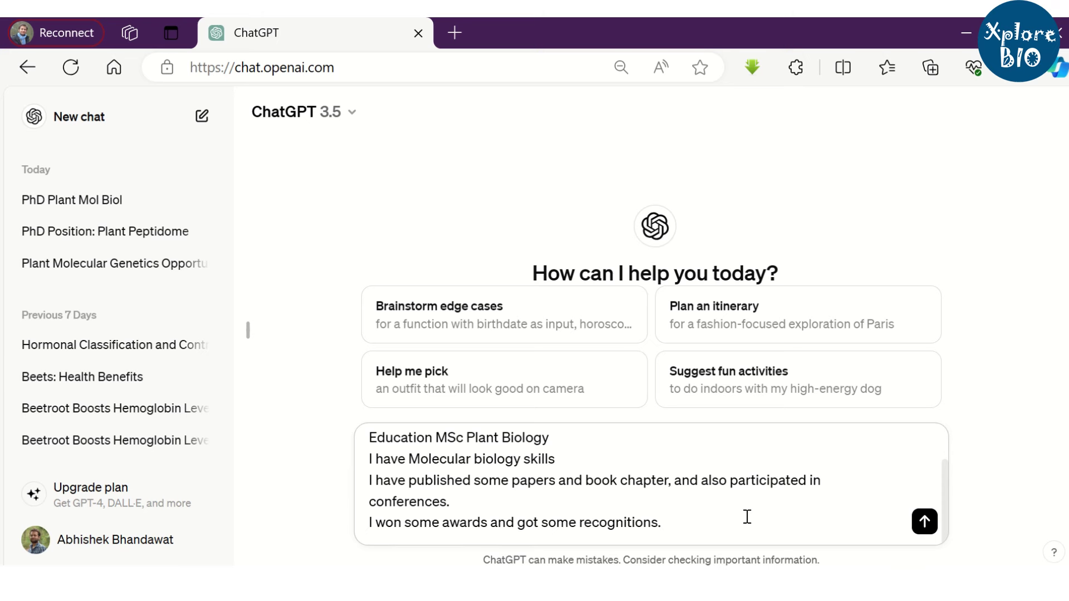
{"action": "key", "text": "Return"}
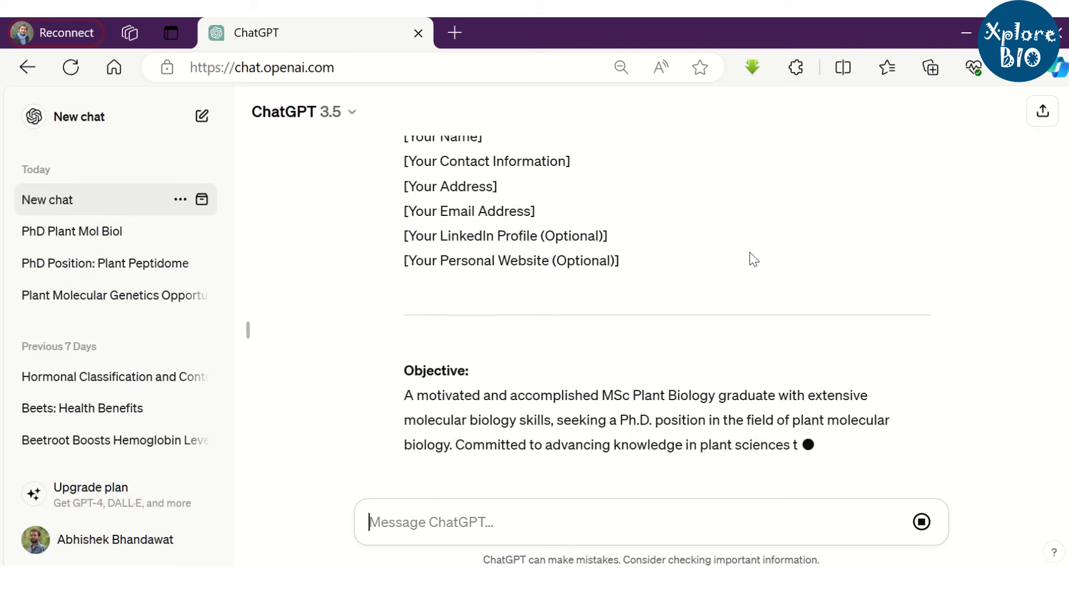
{"action": "scroll", "coordinate": [750, 259], "scroll_direction": "up", "scroll_amount": 2}
{"action": "scroll", "coordinate": [749, 259], "scroll_direction": "up", "scroll_amount": 2}
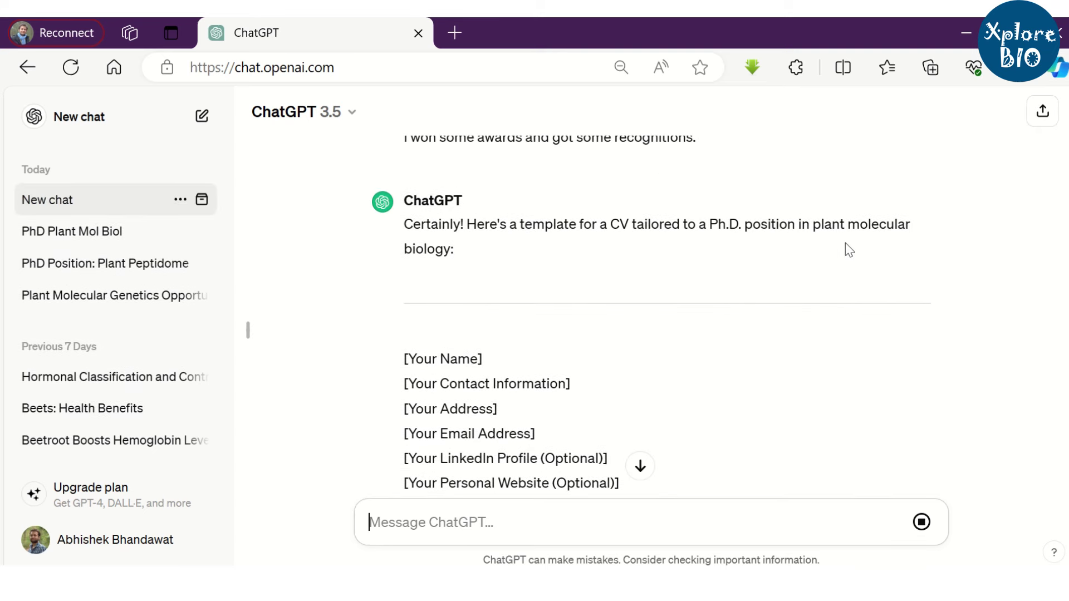
{"action": "scroll", "coordinate": [845, 243], "scroll_direction": "down", "scroll_amount": 1}
{"action": "scroll", "coordinate": [846, 245], "scroll_direction": "down", "scroll_amount": 1}
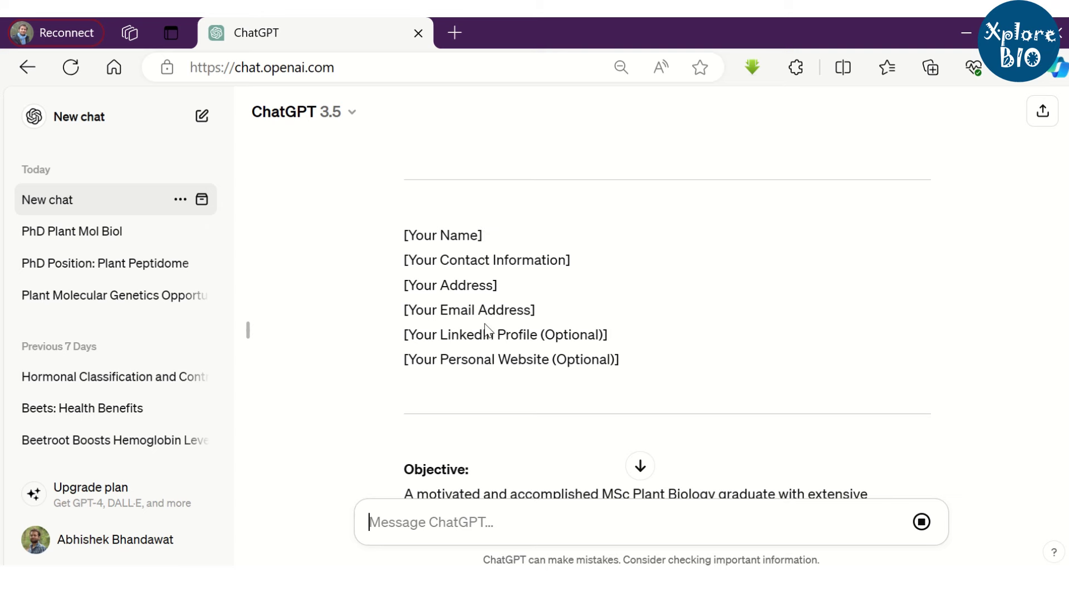
{"action": "scroll", "coordinate": [488, 330], "scroll_direction": "down", "scroll_amount": 3}
{"action": "scroll", "coordinate": [456, 310], "scroll_direction": "down", "scroll_amount": 1}
{"action": "scroll", "coordinate": [487, 304], "scroll_direction": "down", "scroll_amount": 3}
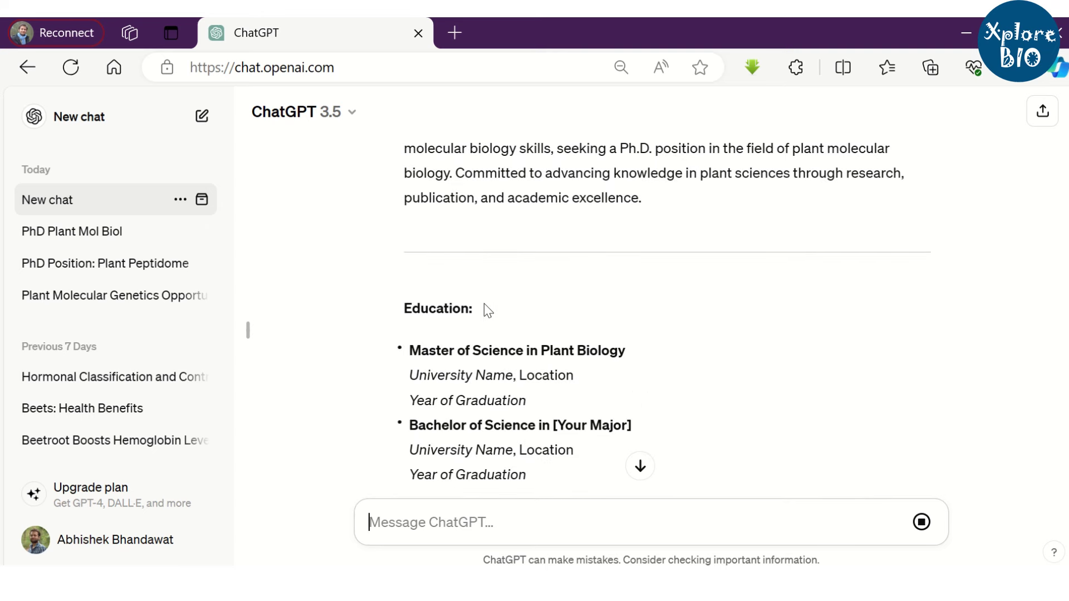
{"action": "scroll", "coordinate": [464, 342], "scroll_direction": "down", "scroll_amount": 1}
{"action": "scroll", "coordinate": [658, 298], "scroll_direction": "down", "scroll_amount": 3}
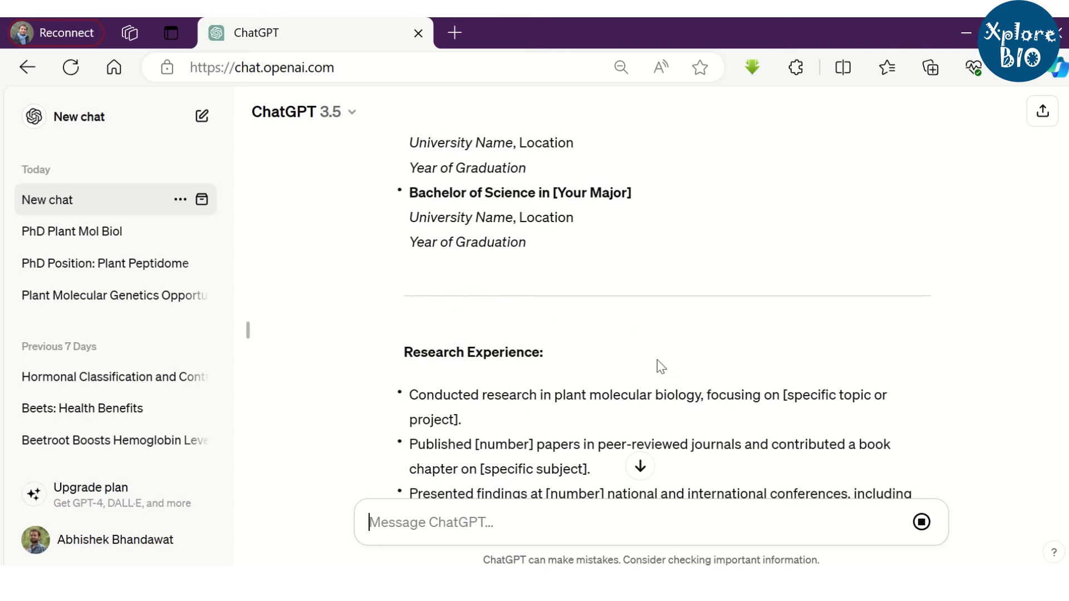
{"action": "scroll", "coordinate": [582, 349], "scroll_direction": "down", "scroll_amount": 1}
{"action": "scroll", "coordinate": [564, 359], "scroll_direction": "down", "scroll_amount": 3}
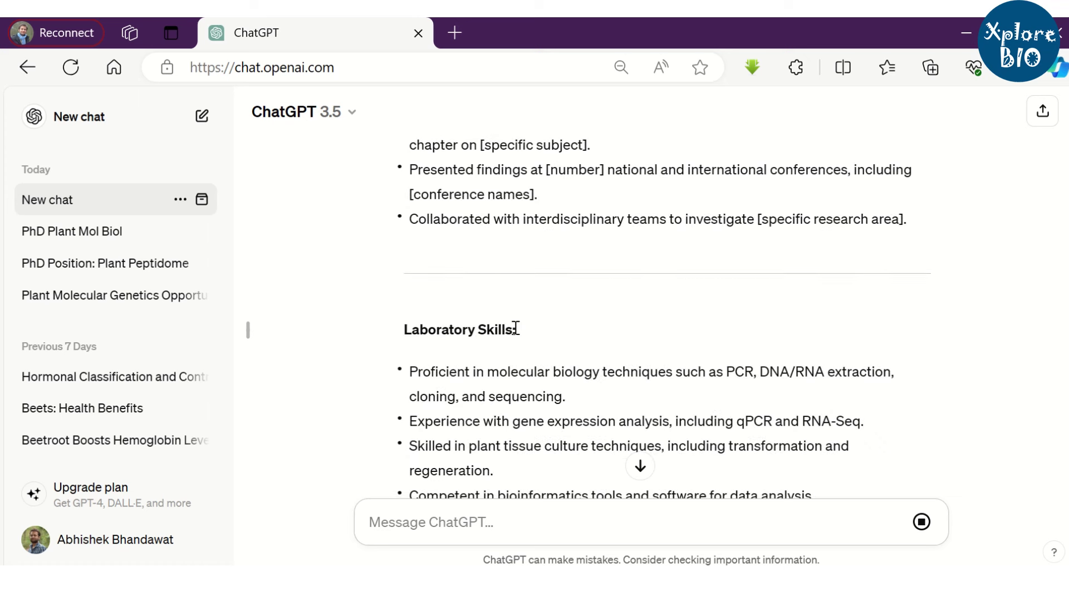
{"action": "scroll", "coordinate": [535, 334], "scroll_direction": "down", "scroll_amount": 3}
{"action": "scroll", "coordinate": [551, 343], "scroll_direction": "down", "scroll_amount": 1}
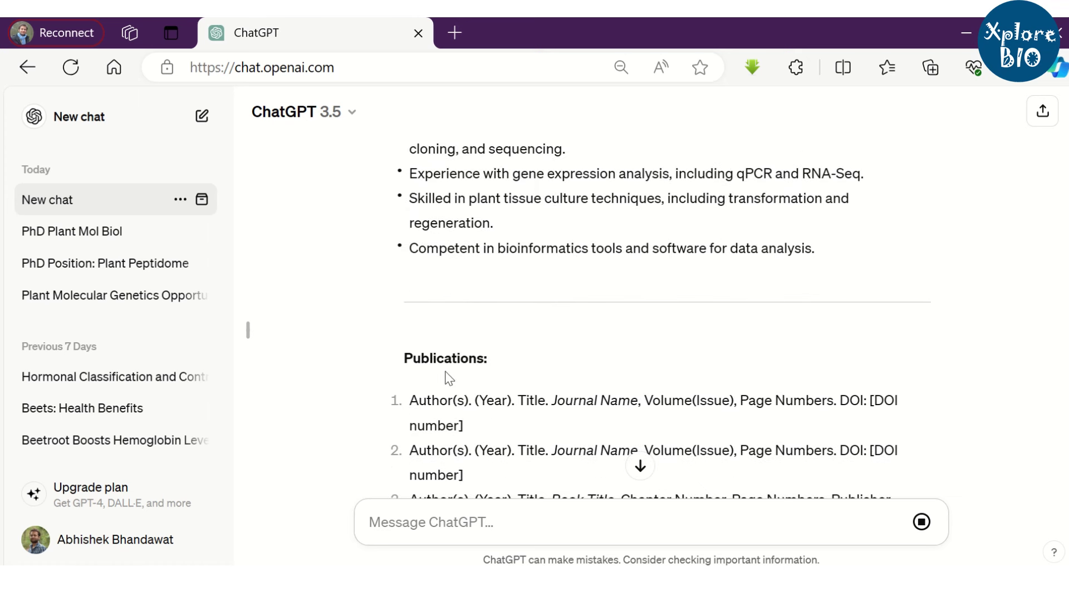
{"action": "scroll", "coordinate": [632, 362], "scroll_direction": "down", "scroll_amount": 3}
{"action": "scroll", "coordinate": [535, 378], "scroll_direction": "down", "scroll_amount": 2}
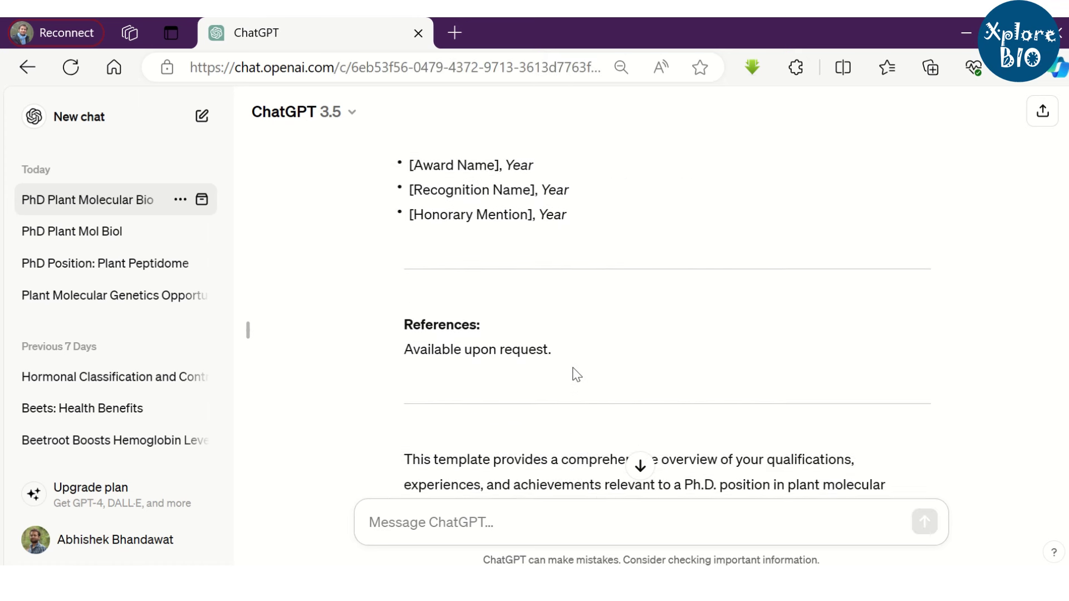
{"action": "scroll", "coordinate": [707, 366], "scroll_direction": "down", "scroll_amount": 1}
{"action": "scroll", "coordinate": [706, 367], "scroll_direction": "down", "scroll_amount": 1}
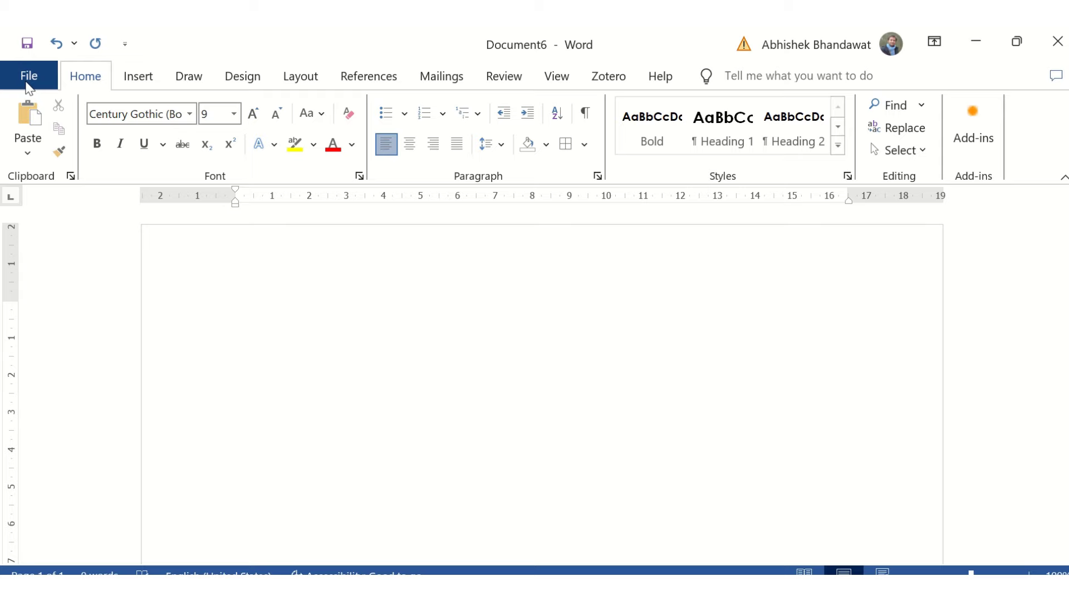
- Search online templates for 'research resume' and create a Modern multi-page resume document
{"action": "left_click", "coordinate": [29, 77]}
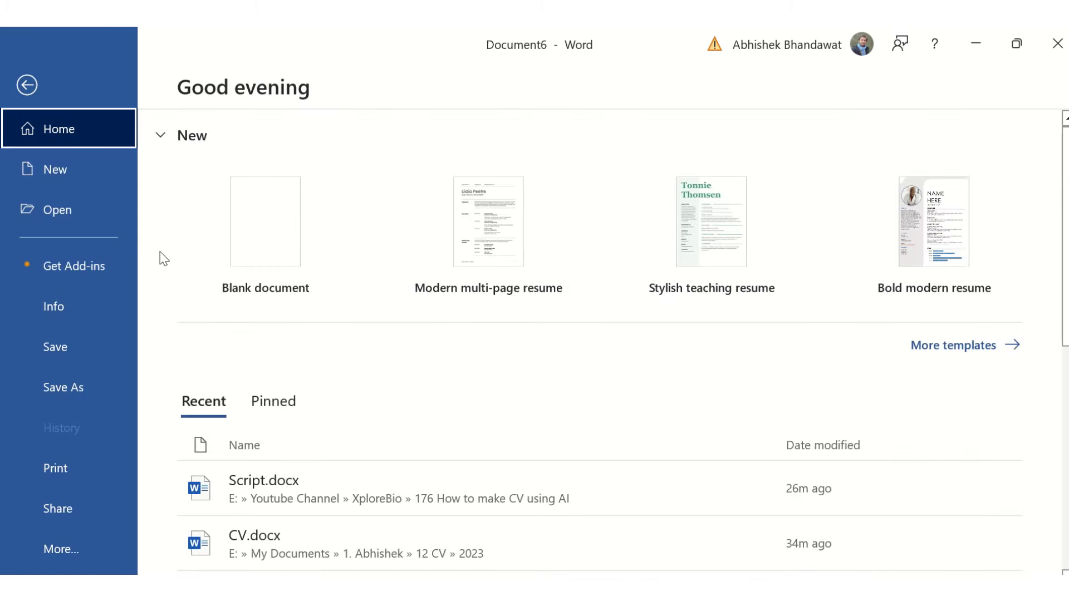
{"action": "left_click", "coordinate": [988, 349]}
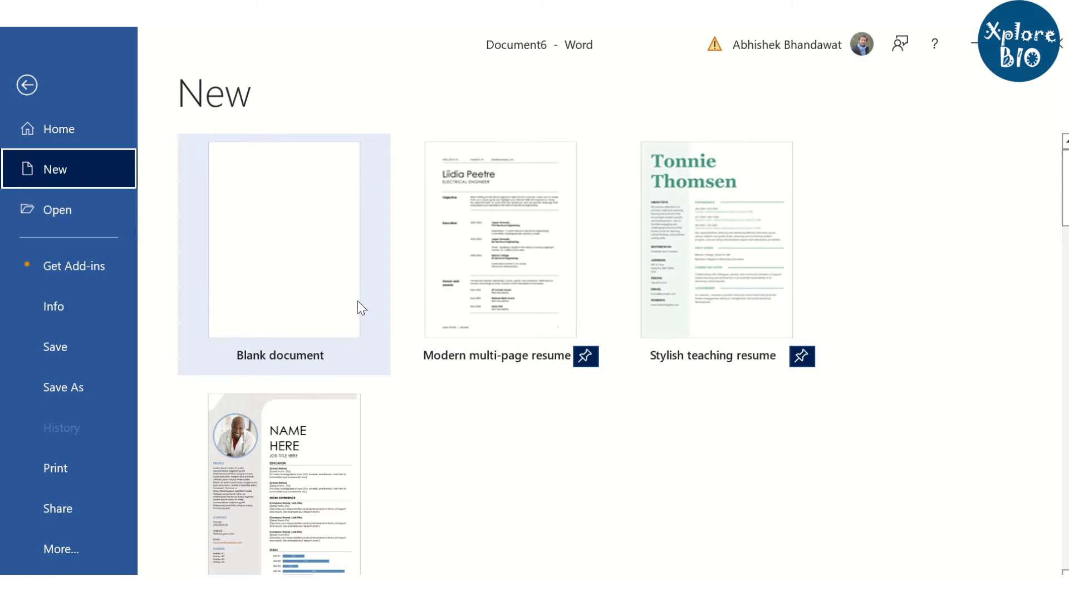
{"action": "scroll", "coordinate": [351, 306], "scroll_direction": "down", "scroll_amount": 3}
{"action": "scroll", "coordinate": [387, 370], "scroll_direction": "down", "scroll_amount": 4}
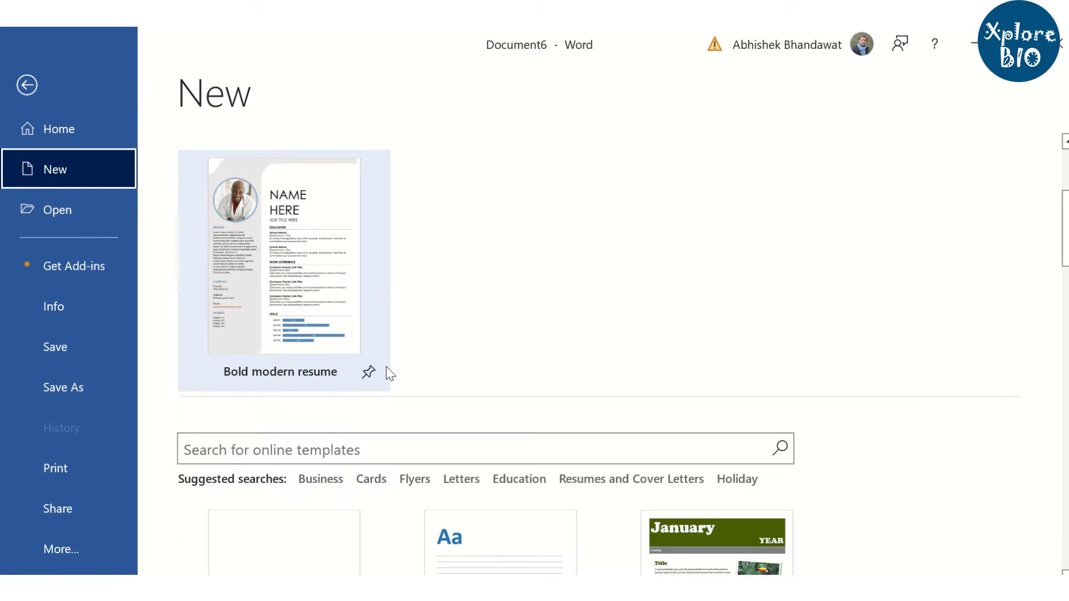
{"action": "left_click", "coordinate": [343, 441]}
{"action": "type", "text": "research re"}
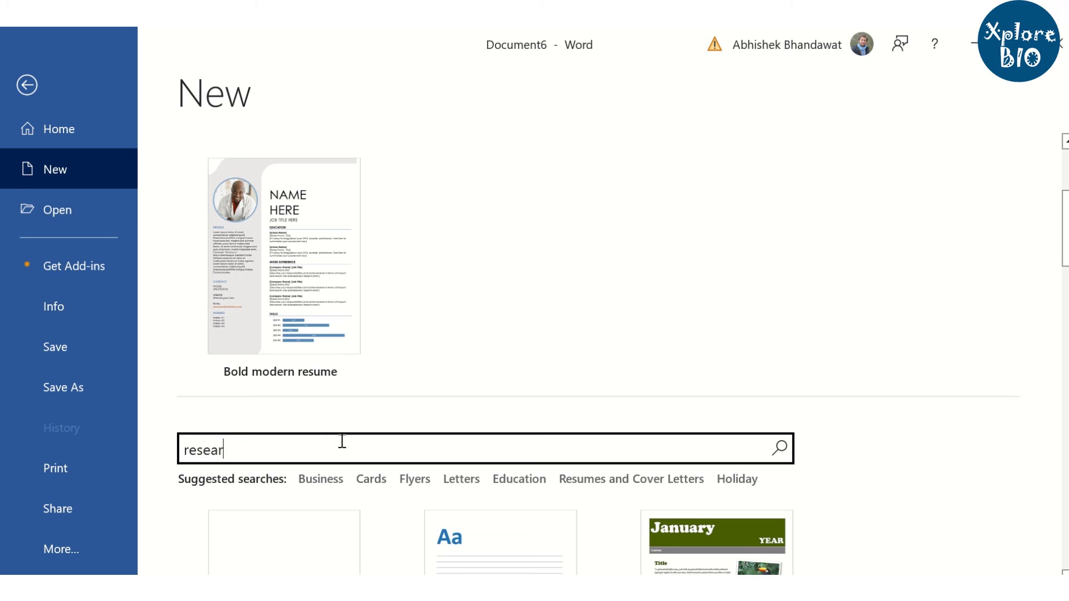
{"action": "type", "text": "sume"}
{"action": "key", "text": "Return"}
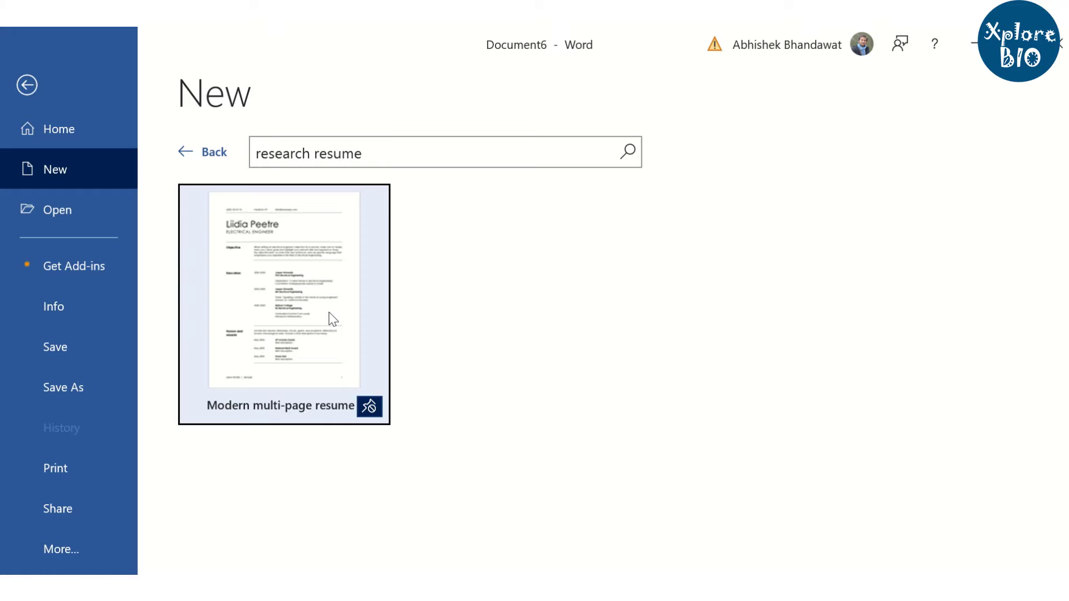
{"action": "left_click", "coordinate": [330, 318]}
{"action": "left_click", "coordinate": [659, 202]}
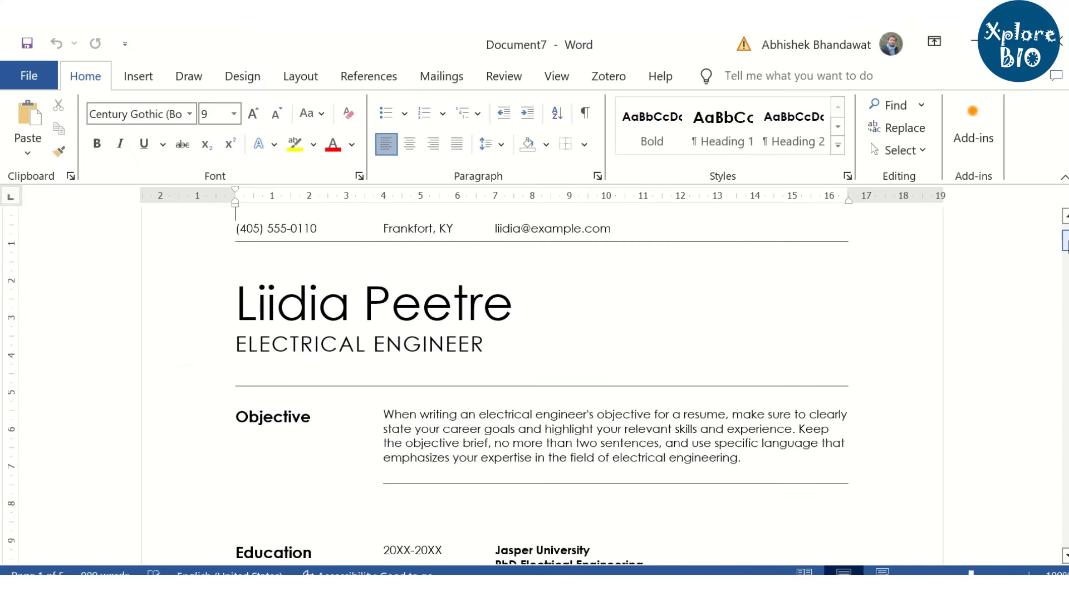
{"action": "mouse_move", "coordinate": [1064, 241]}
{"action": "left_mouse_down"}
{"action": "mouse_move", "coordinate": [1066, 534]}
{"action": "mouse_move", "coordinate": [1065, 218]}
{"action": "left_mouse_up"}
{"action": "scroll", "coordinate": [775, 250], "scroll_direction": "down", "scroll_amount": 3}
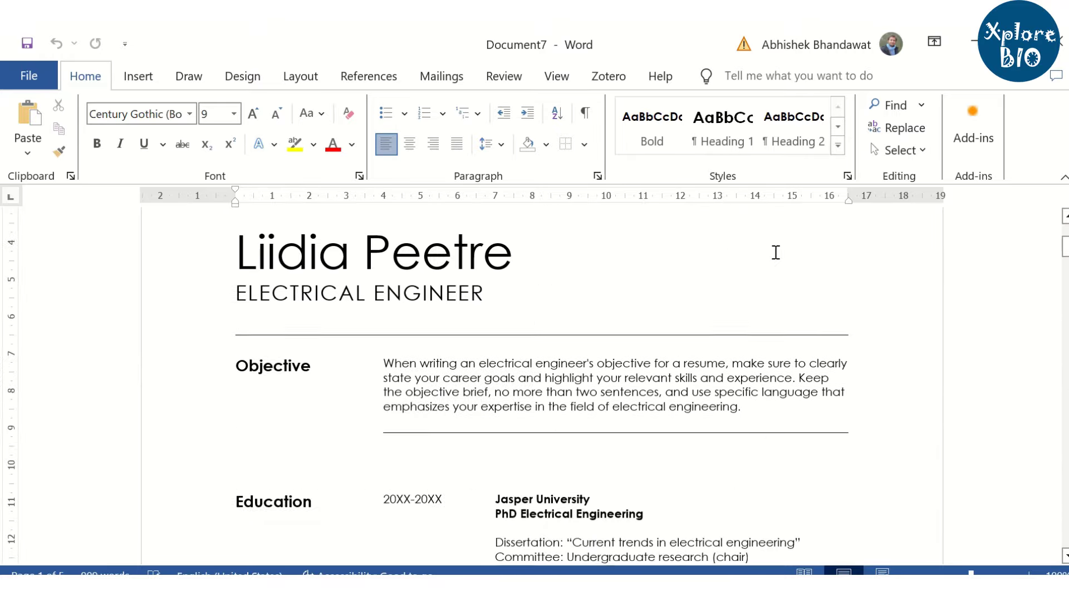
{"action": "scroll", "coordinate": [273, 351], "scroll_direction": "down", "scroll_amount": 2}
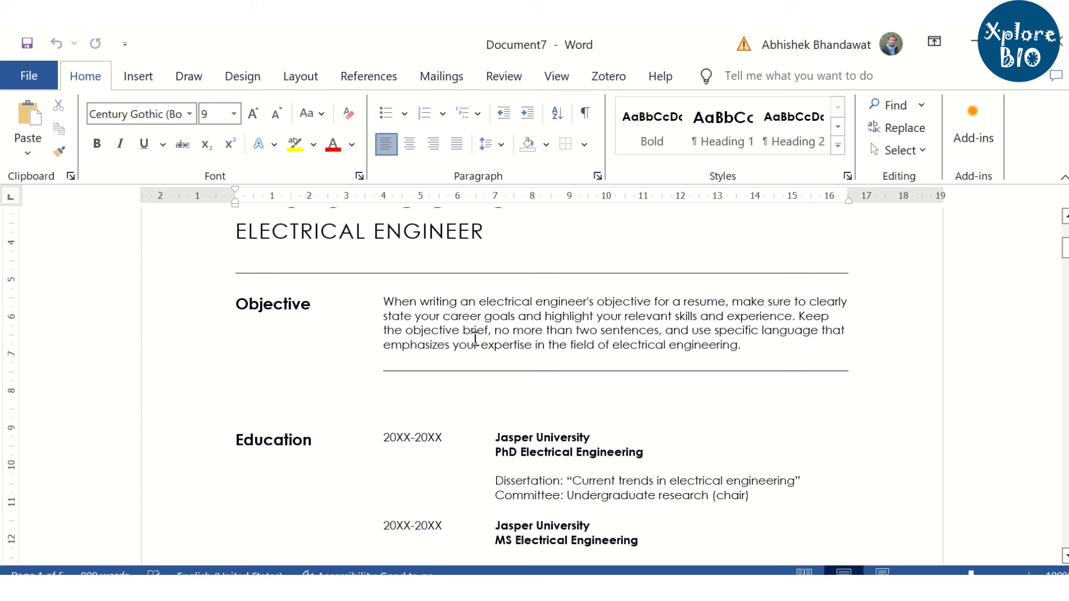
{"action": "scroll", "coordinate": [475, 338], "scroll_direction": "up", "scroll_amount": 2}
{"action": "left_click_drag", "start_coordinate": [237, 286], "coordinate": [446, 298]}
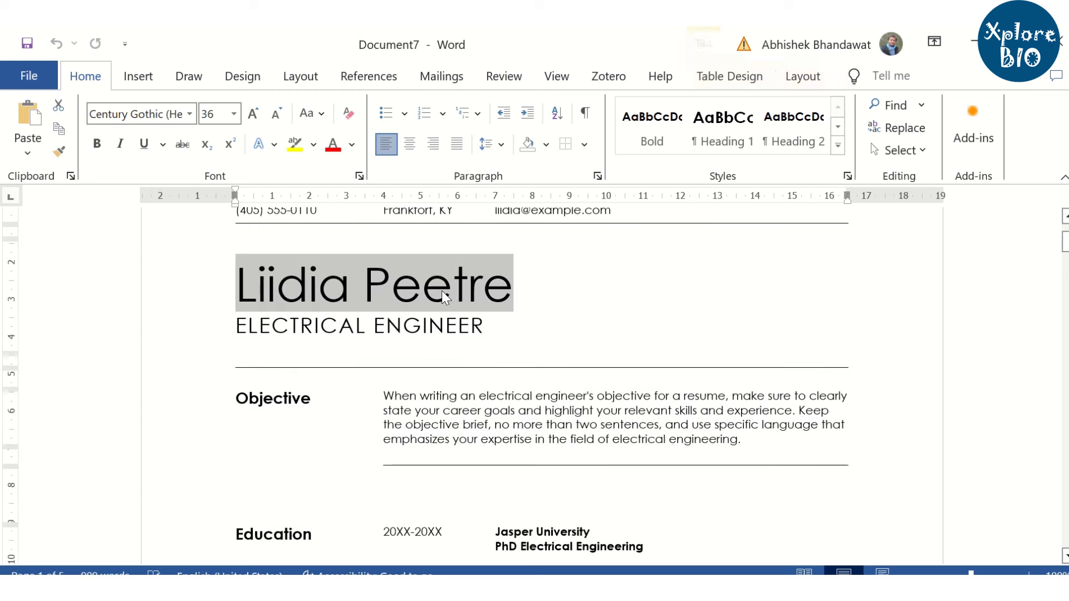
{"action": "type", "text": "Abhis"}
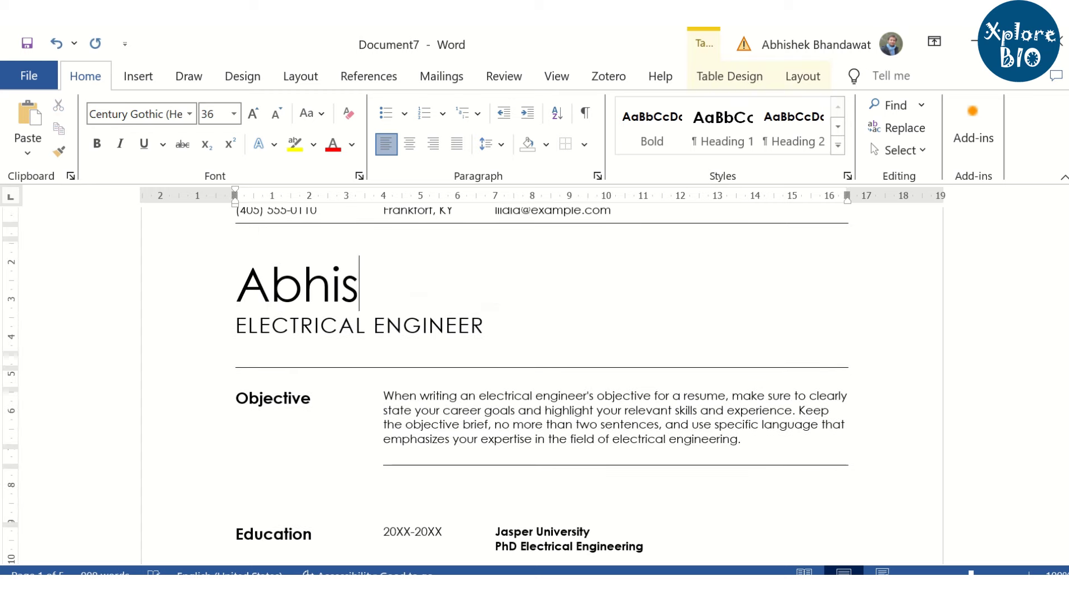
{"action": "type", "text": "hek Jain"}
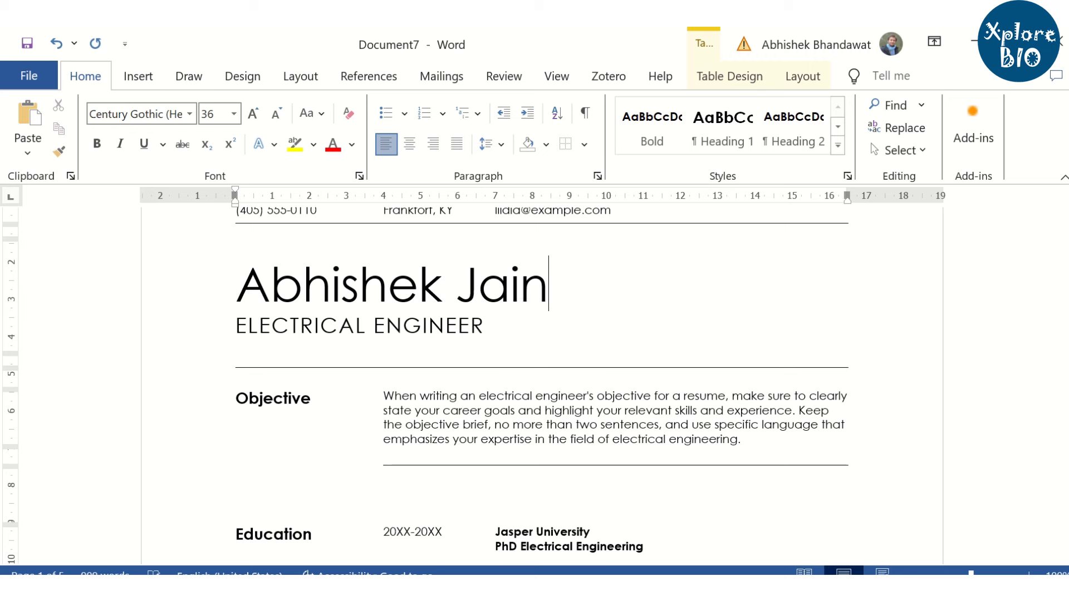
{"action": "scroll", "coordinate": [503, 301], "scroll_direction": "down", "scroll_amount": 1}
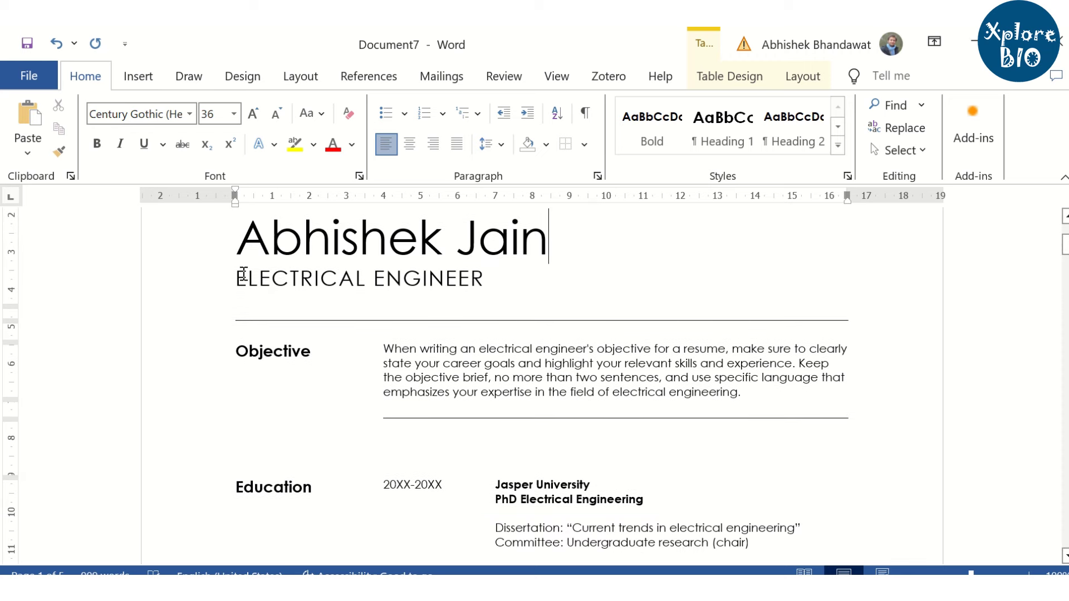
- Select the 'ELECTRICAL ENGINEER' title line under the name for replacement
{"action": "left_click", "coordinate": [437, 286]}
{"action": "type", "text": "MO"}
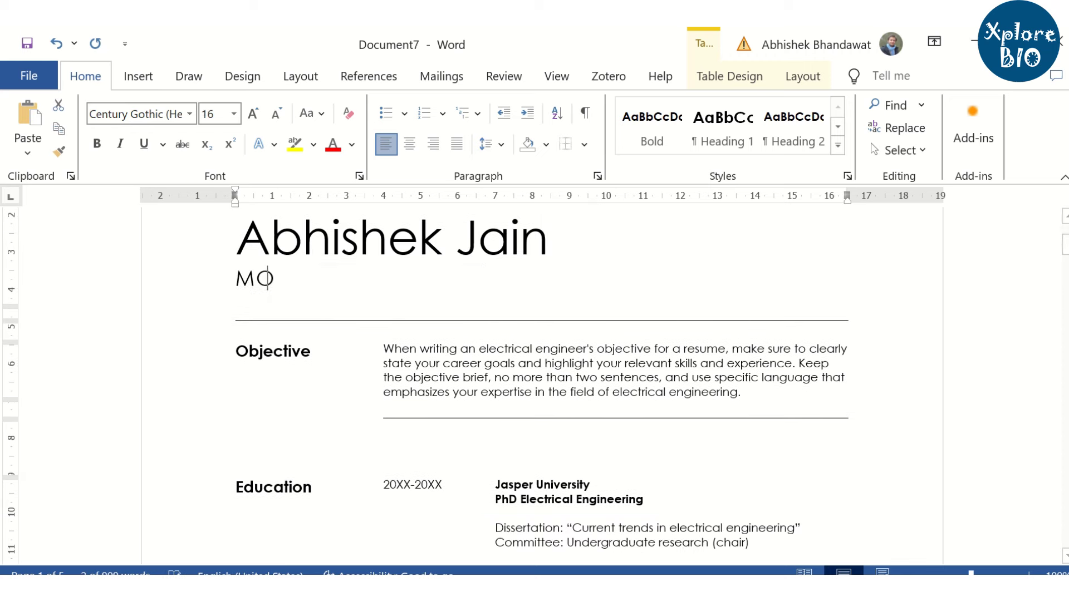
{"action": "type", "text": "LECULAR"}
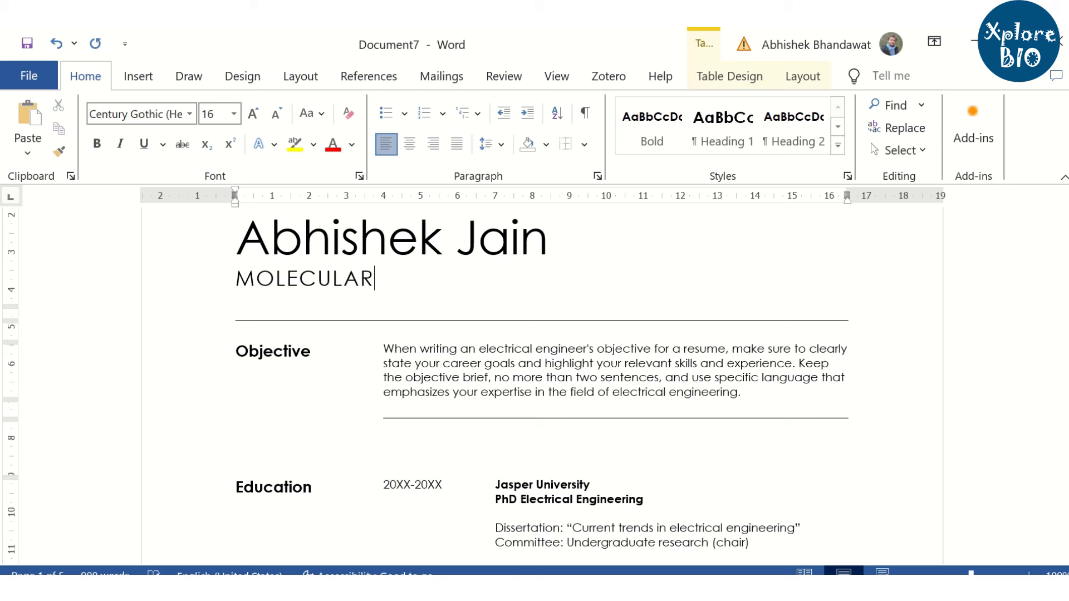
{"action": "type", "text": " BIOLOGIST"}
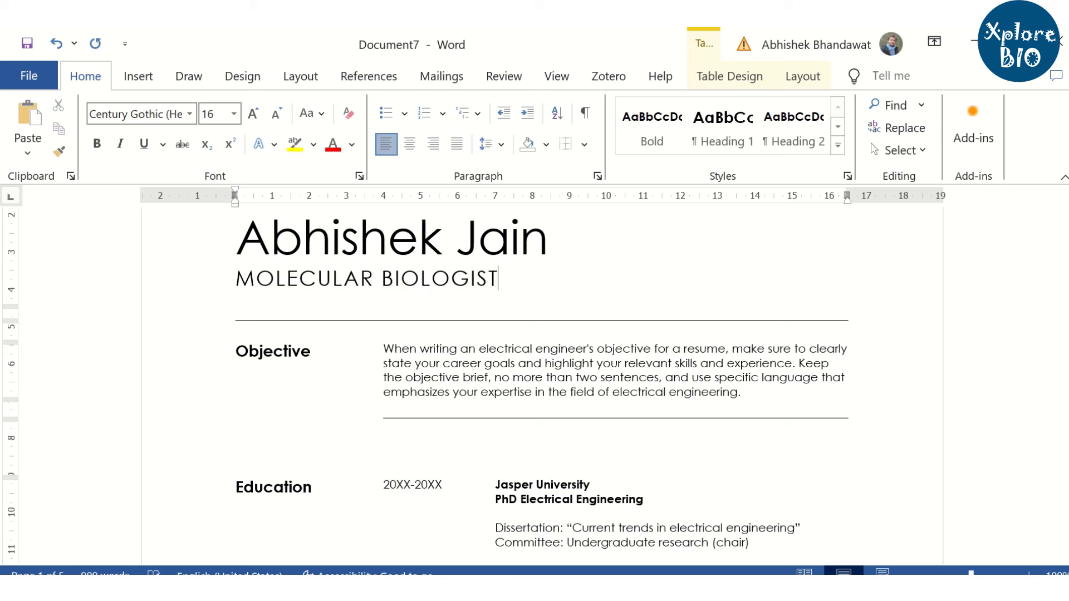
{"action": "scroll", "coordinate": [866, 283], "scroll_direction": "down", "scroll_amount": 1}
{"action": "scroll", "coordinate": [396, 289], "scroll_direction": "down", "scroll_amount": 2}
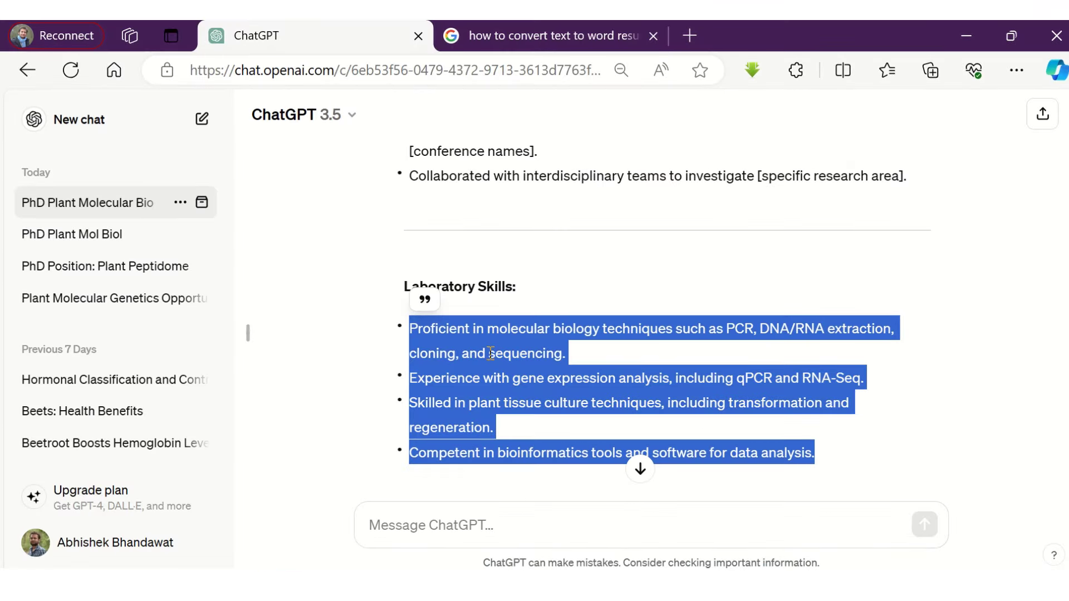
- Copy ChatGPT's laboratory skills and paste them over both Laboratory Skills placeholder rows
{"action": "right_click", "coordinate": [493, 337]}
{"action": "left_click", "coordinate": [541, 204]}
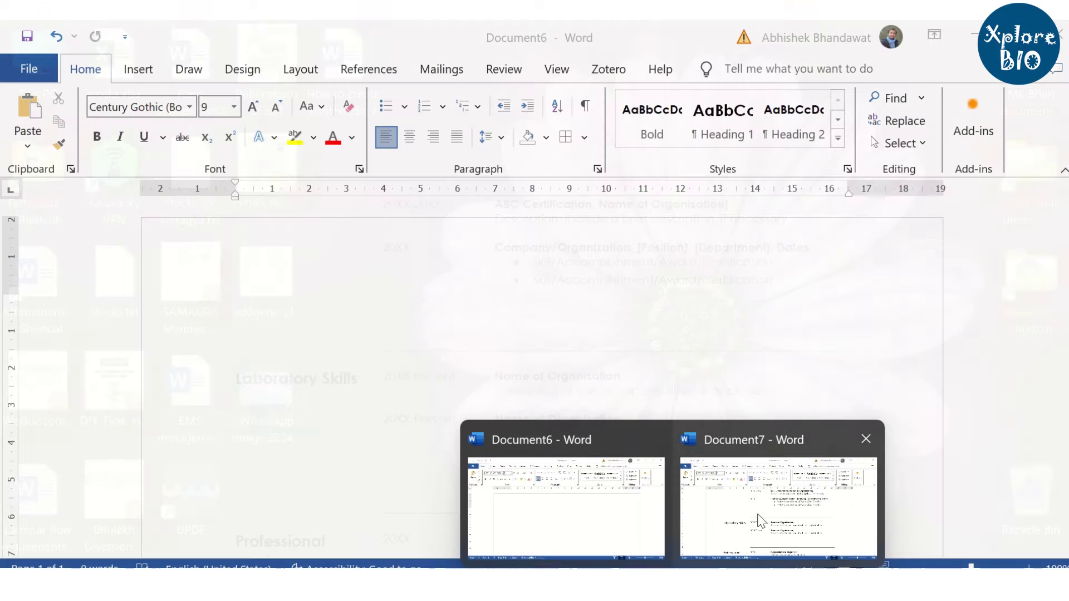
{"action": "left_click", "coordinate": [759, 520]}
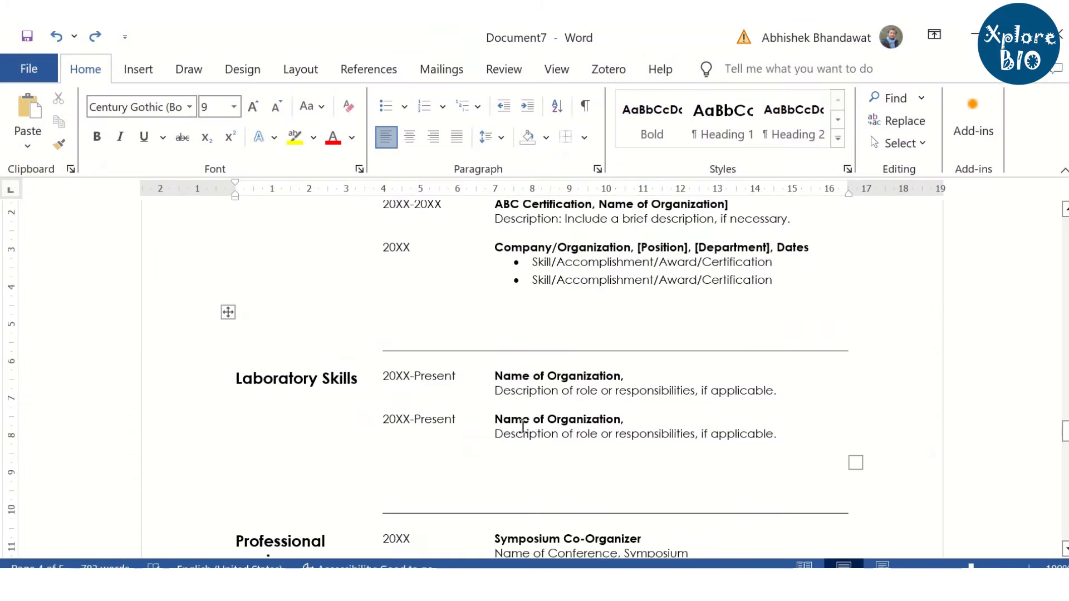
{"action": "left_click_drag", "start_coordinate": [782, 434], "coordinate": [450, 394]}
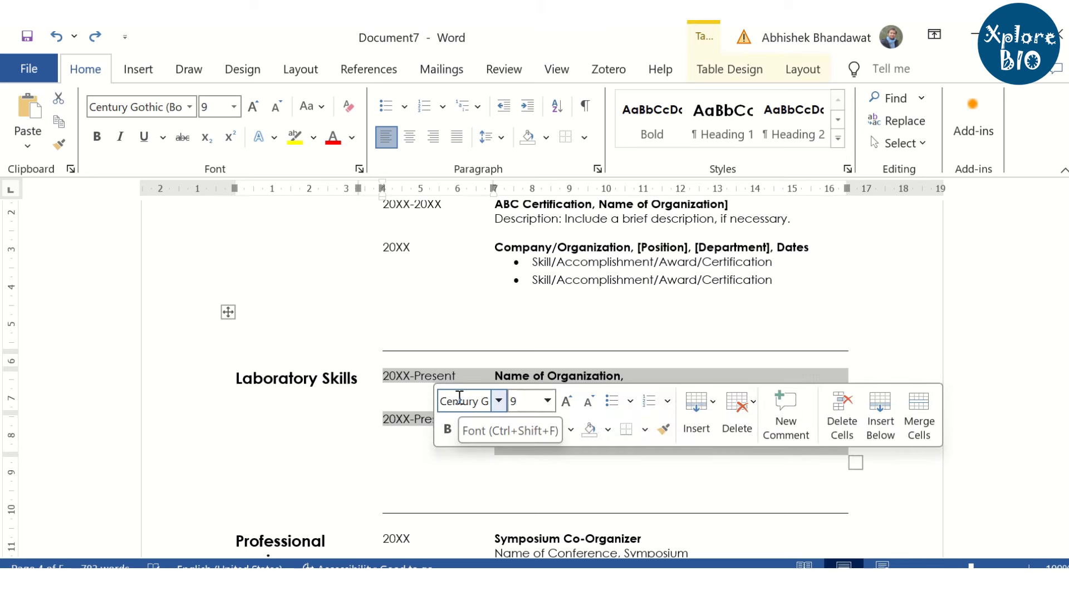
{"action": "key", "text": "ctrl+v"}
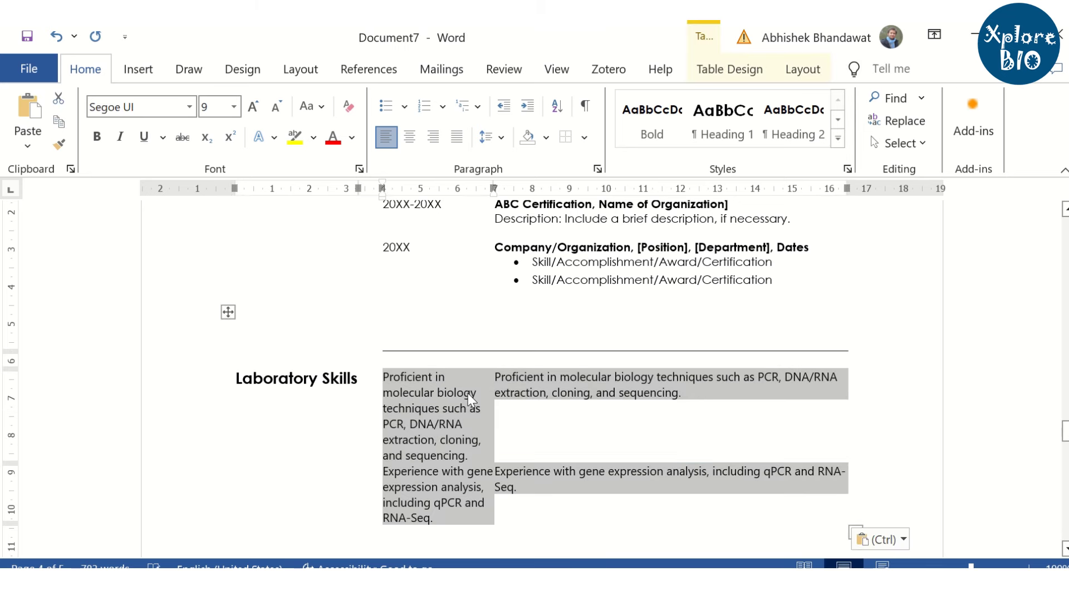
- Merge the pasted skill cells, make them a bulleted list, and delete the blank line below
{"action": "right_click", "coordinate": [507, 432]}
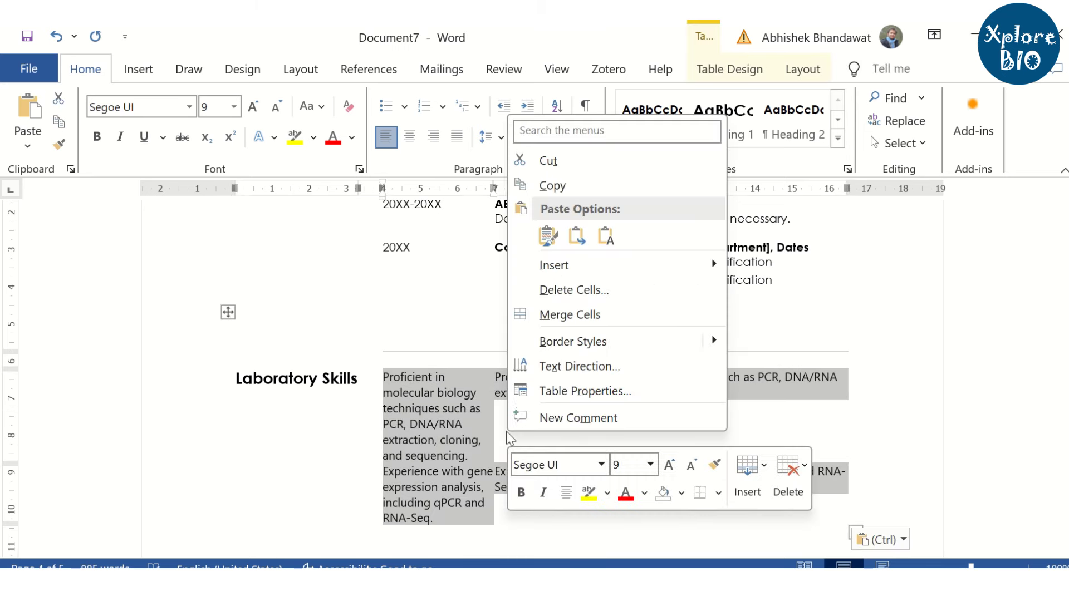
{"action": "left_click", "coordinate": [584, 313]}
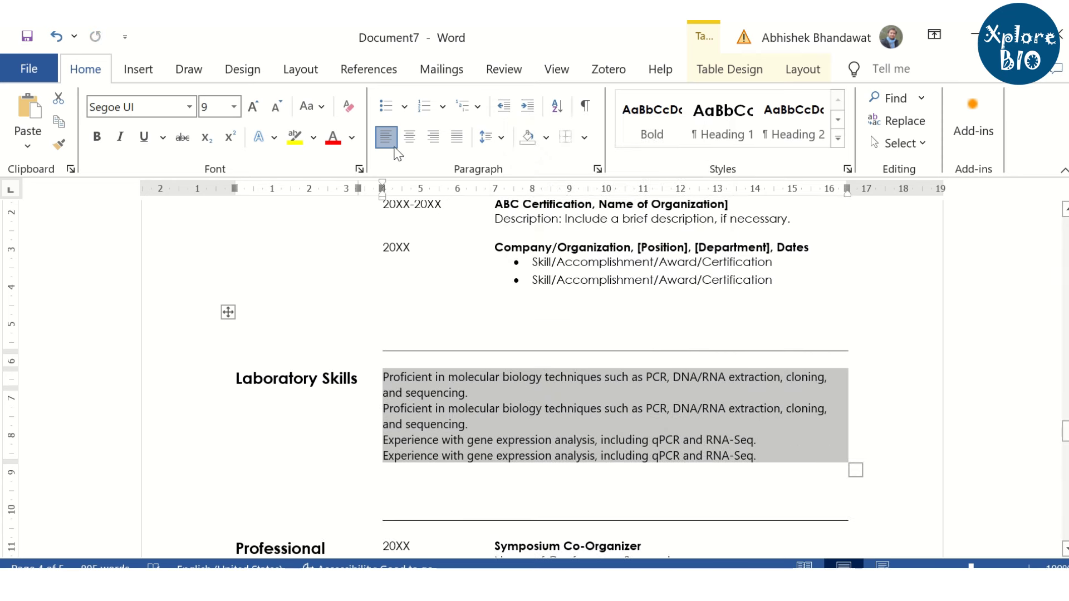
{"action": "left_click", "coordinate": [386, 106]}
{"action": "left_click", "coordinate": [773, 496]}
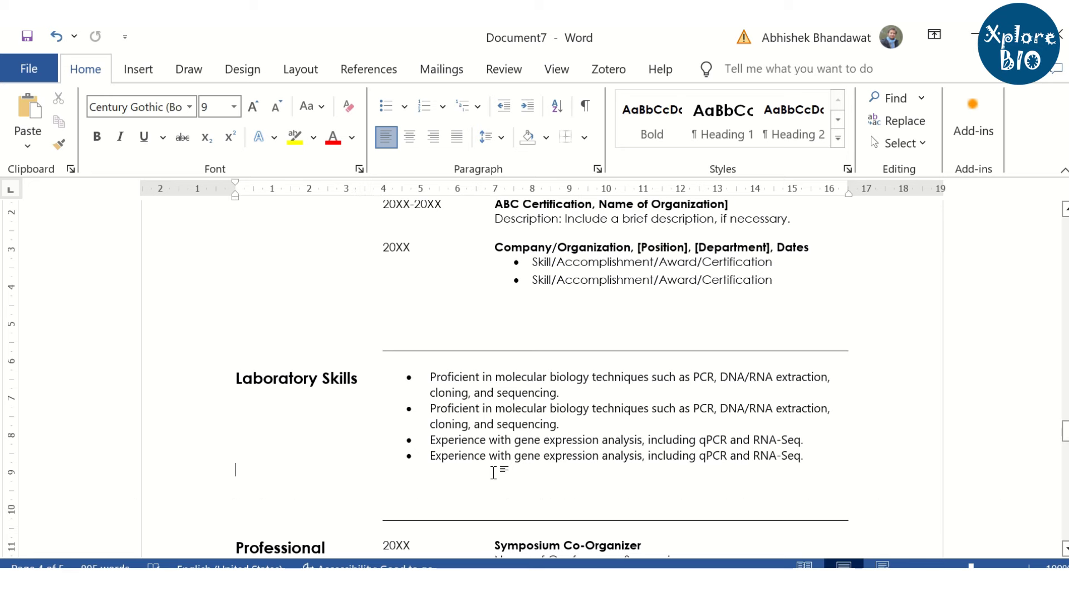
{"action": "key", "text": "Delete"}
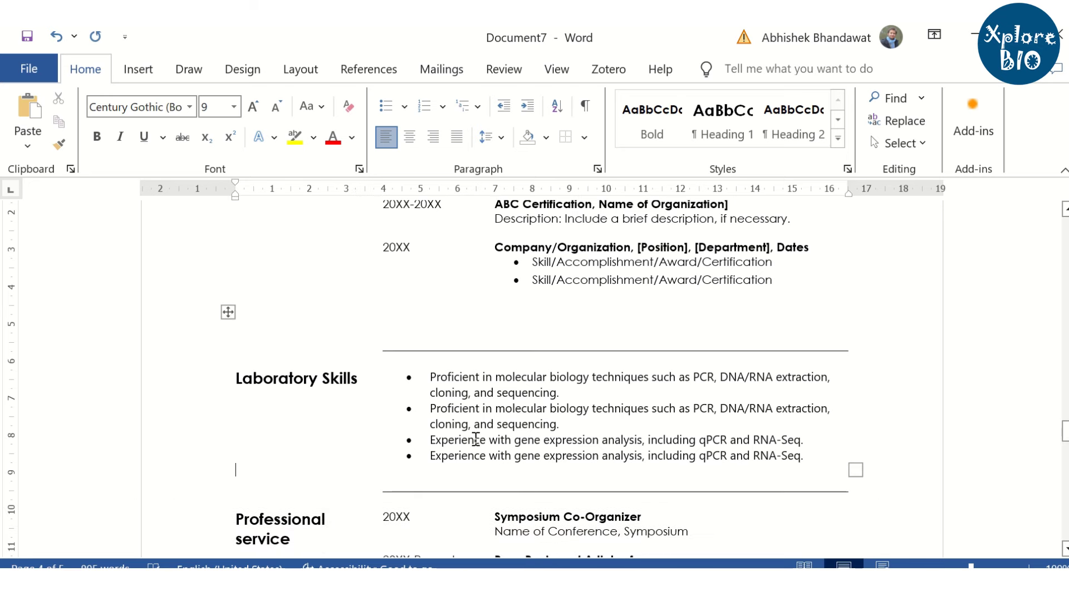
{"action": "scroll", "coordinate": [788, 453], "scroll_direction": "down", "scroll_amount": 3}
{"action": "scroll", "coordinate": [723, 449], "scroll_direction": "down", "scroll_amount": 4}
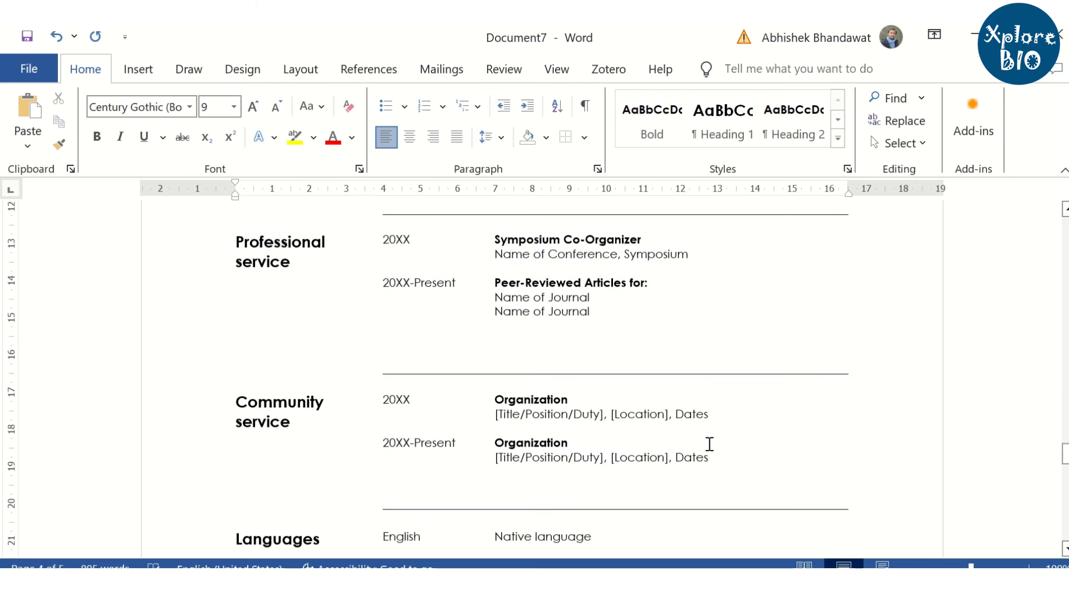
{"action": "scroll", "coordinate": [709, 444], "scroll_direction": "down", "scroll_amount": 3}
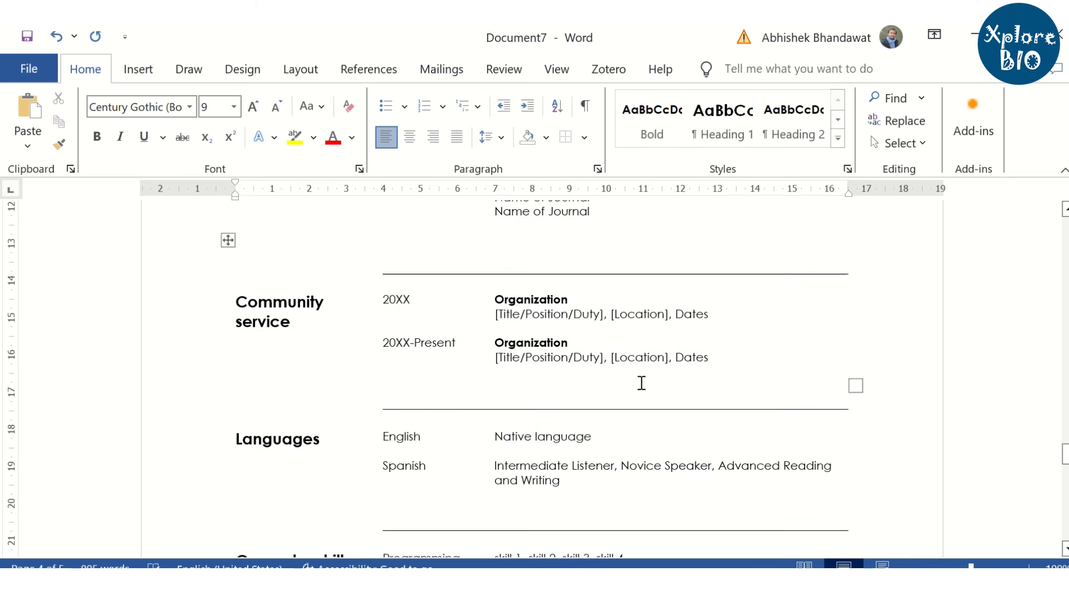
{"action": "scroll", "coordinate": [685, 451], "scroll_direction": "down", "scroll_amount": 1}
{"action": "scroll", "coordinate": [608, 451], "scroll_direction": "down", "scroll_amount": 1}
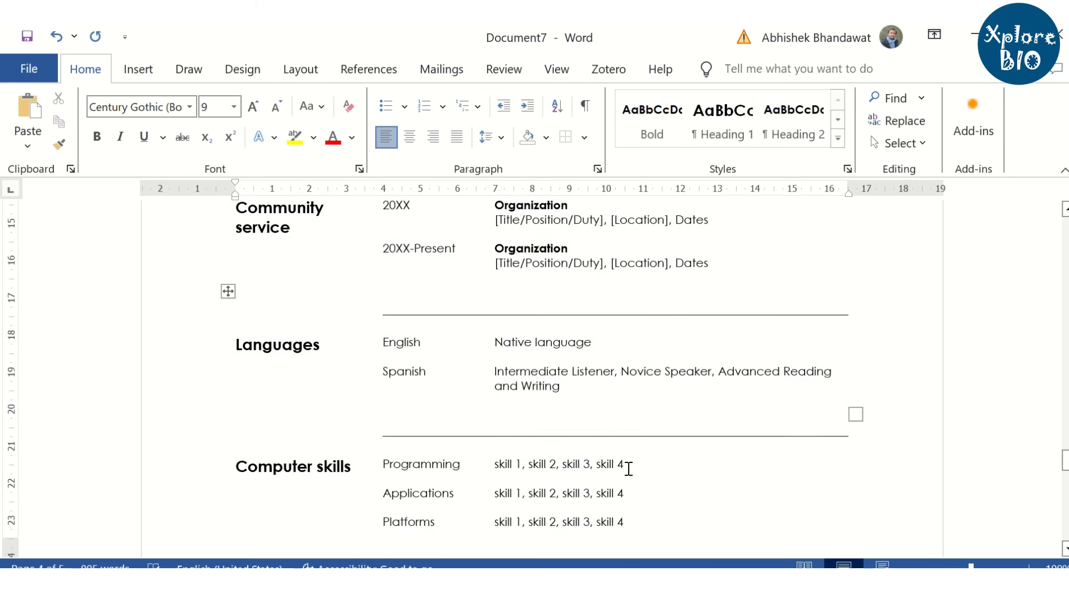
{"action": "scroll", "coordinate": [626, 470], "scroll_direction": "down", "scroll_amount": 1}
{"action": "mouse_move", "coordinate": [630, 470]}
{"action": "left_mouse_down"}
{"action": "mouse_move", "coordinate": [544, 420]}
{"action": "mouse_move", "coordinate": [318, 234]}
{"action": "left_mouse_up"}
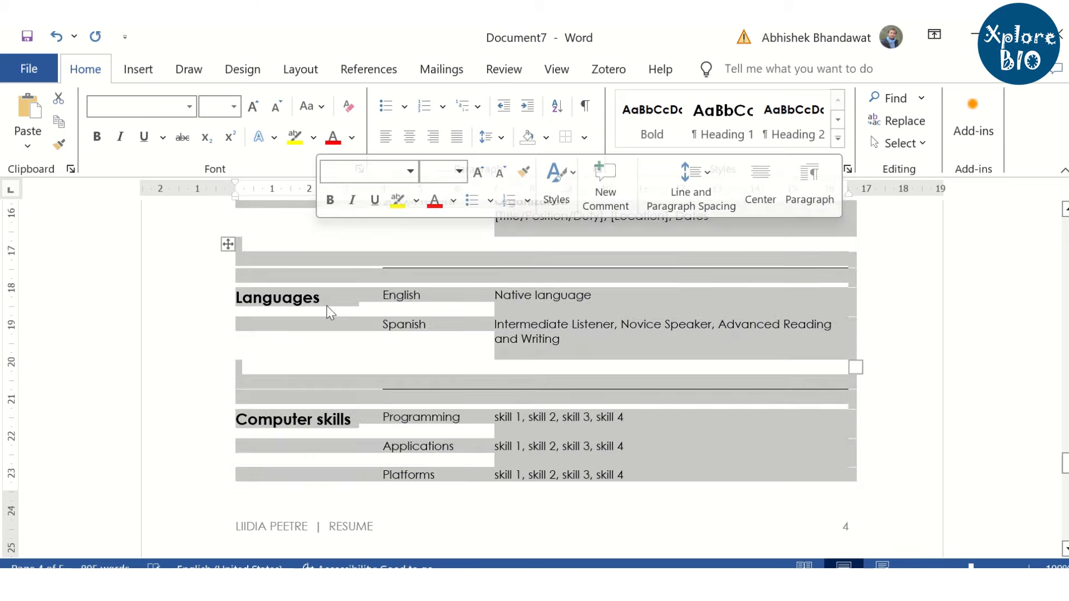
{"action": "scroll", "coordinate": [351, 351], "scroll_direction": "up", "scroll_amount": 4}
{"action": "scroll", "coordinate": [254, 344], "scroll_direction": "up", "scroll_amount": 1}
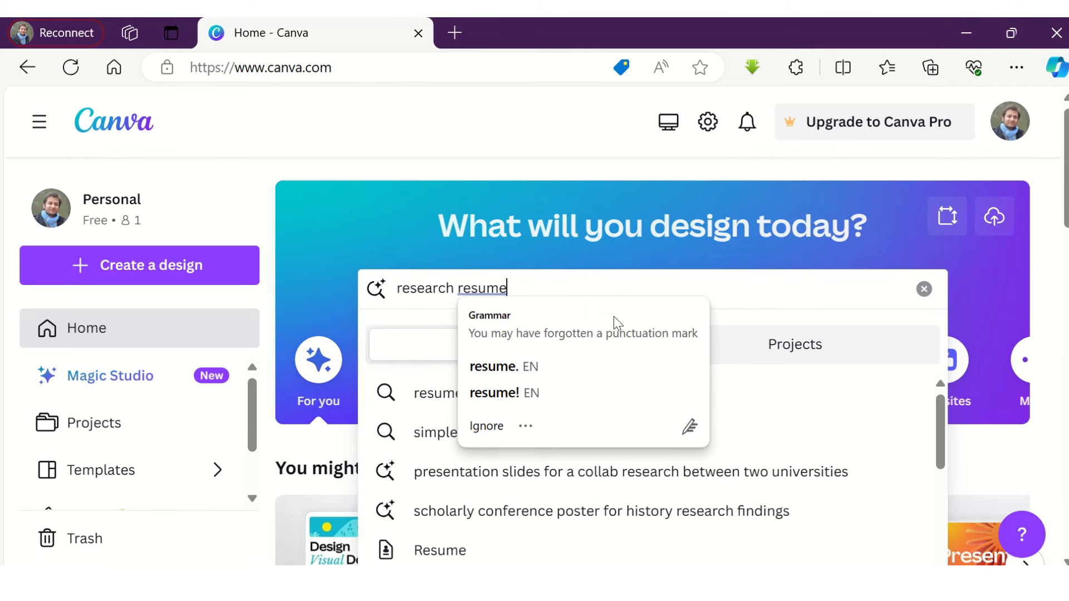
- Search Canva for 'research resume' and open the Purple and White Clean and Professional Resume
{"action": "key", "text": "Return"}
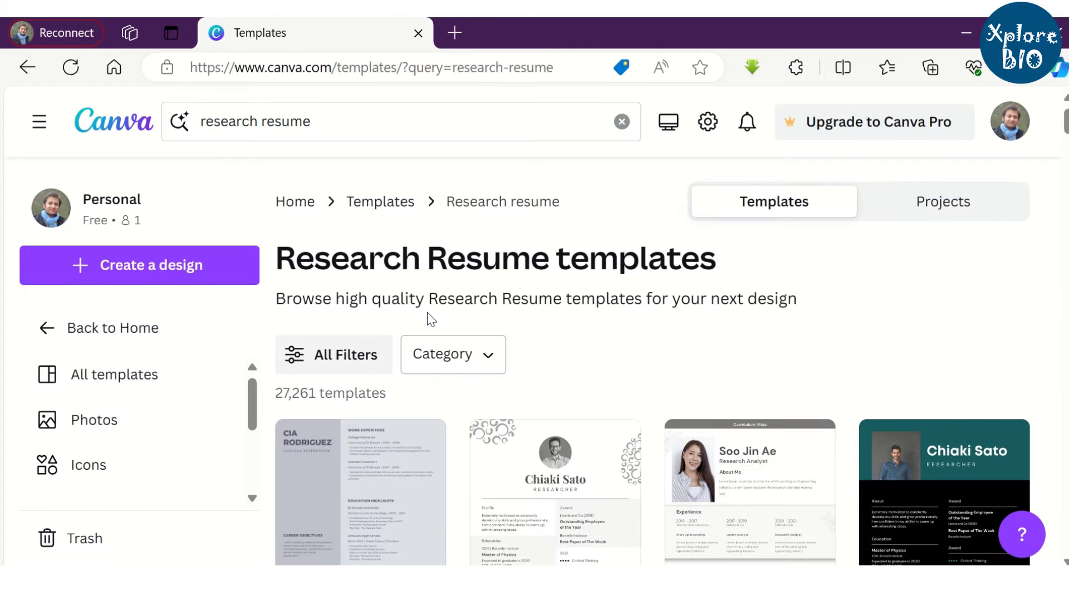
{"action": "scroll", "coordinate": [398, 242], "scroll_direction": "down", "scroll_amount": 1}
{"action": "scroll", "coordinate": [400, 276], "scroll_direction": "down", "scroll_amount": 1}
{"action": "scroll", "coordinate": [574, 349], "scroll_direction": "down", "scroll_amount": 2}
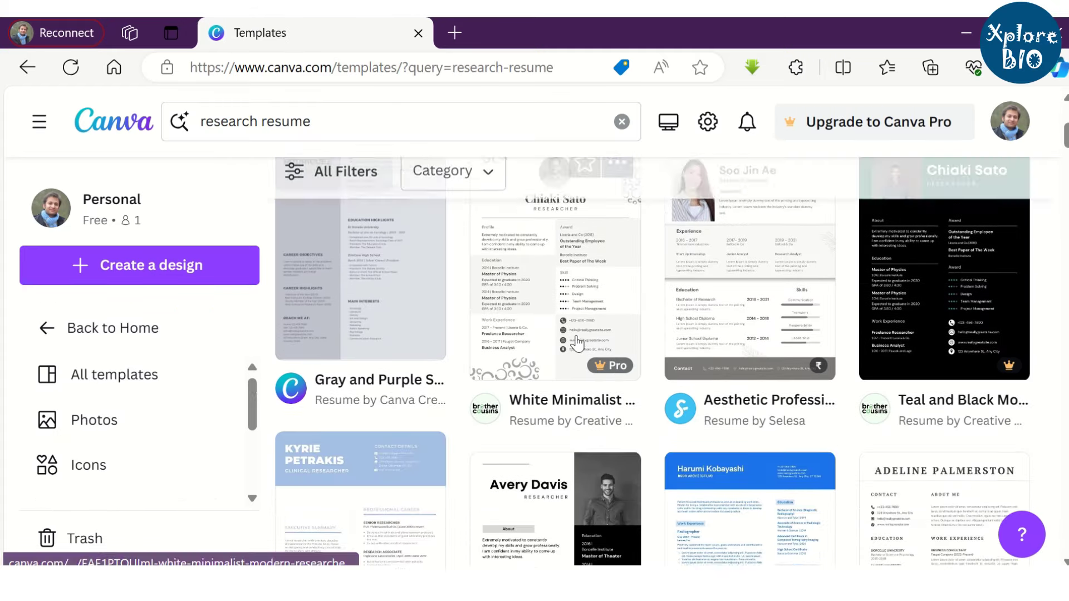
{"action": "scroll", "coordinate": [572, 349], "scroll_direction": "down", "scroll_amount": 2}
{"action": "scroll", "coordinate": [573, 349], "scroll_direction": "down", "scroll_amount": 2}
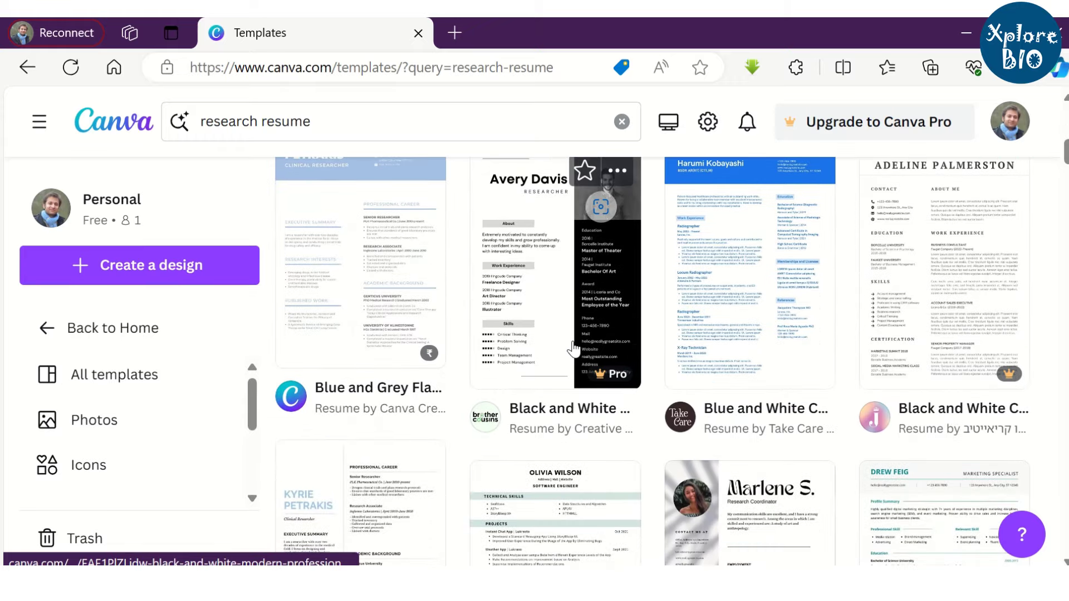
{"action": "scroll", "coordinate": [574, 349], "scroll_direction": "down", "scroll_amount": 2}
{"action": "left_click", "coordinate": [745, 334]}
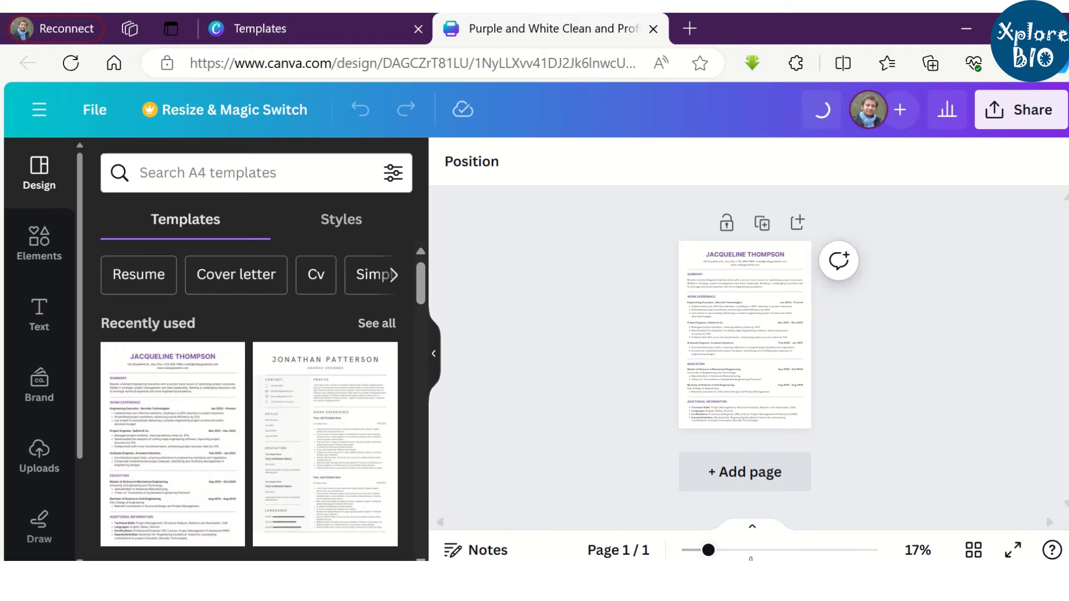
- Change the Master's degree end date to Oct 2023 and begin editing the Bachelor's line
{"action": "left_click_drag", "start_coordinate": [708, 550], "coordinate": [761, 550]}
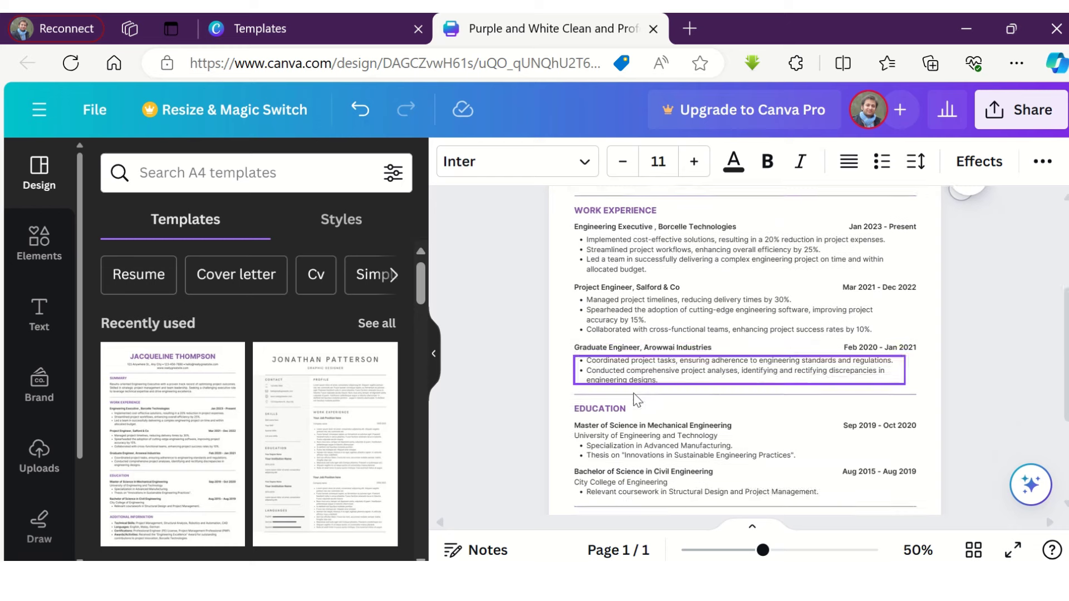
{"action": "left_click", "coordinate": [599, 404]}
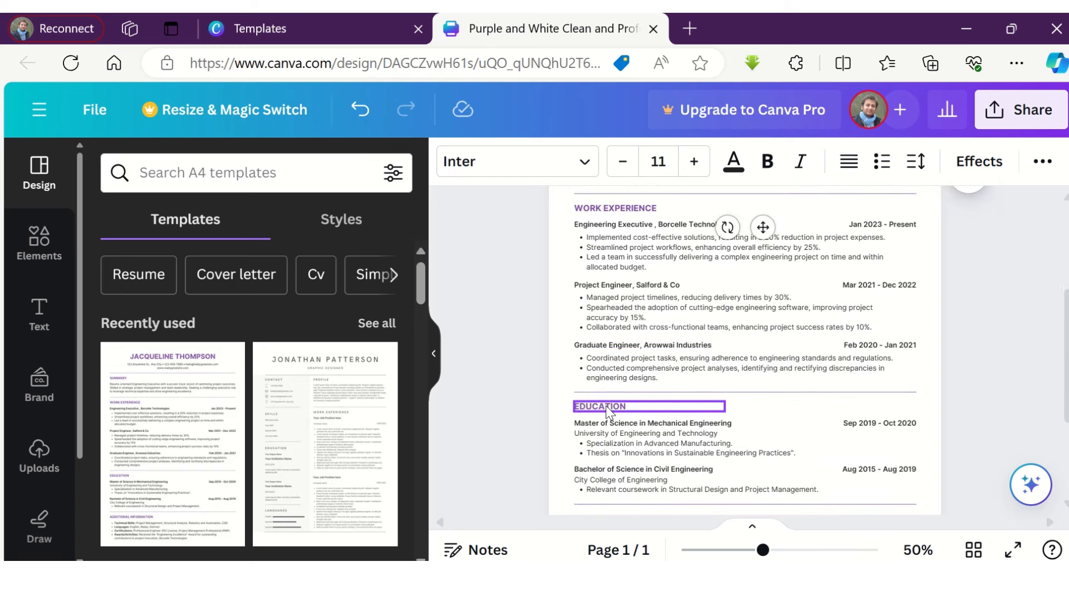
{"action": "scroll", "coordinate": [605, 406], "scroll_direction": "down", "scroll_amount": 2}
{"action": "left_click", "coordinate": [892, 326]}
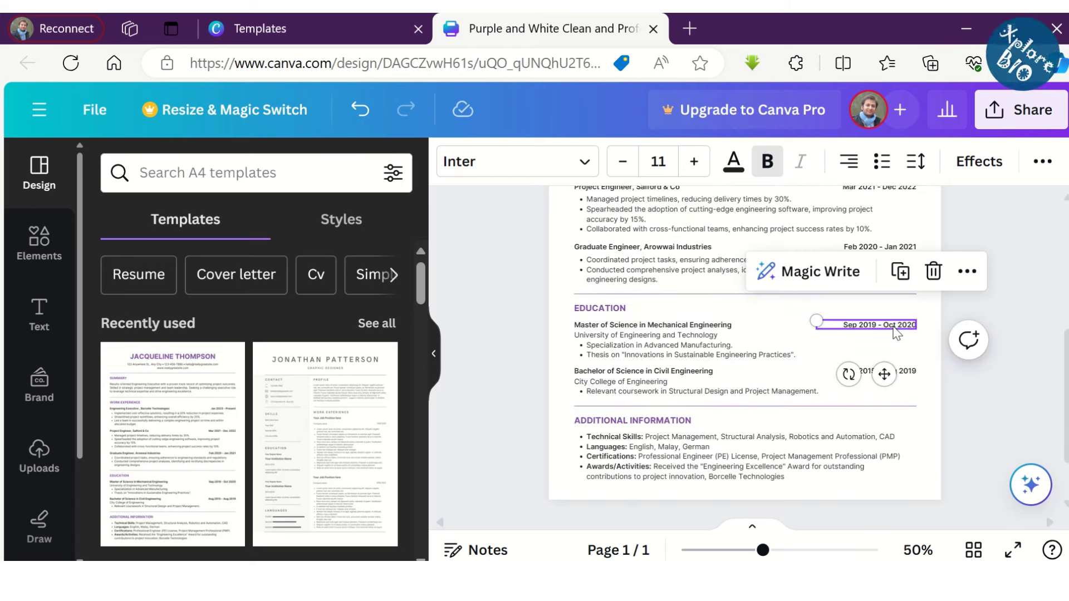
{"action": "left_click", "coordinate": [896, 328]}
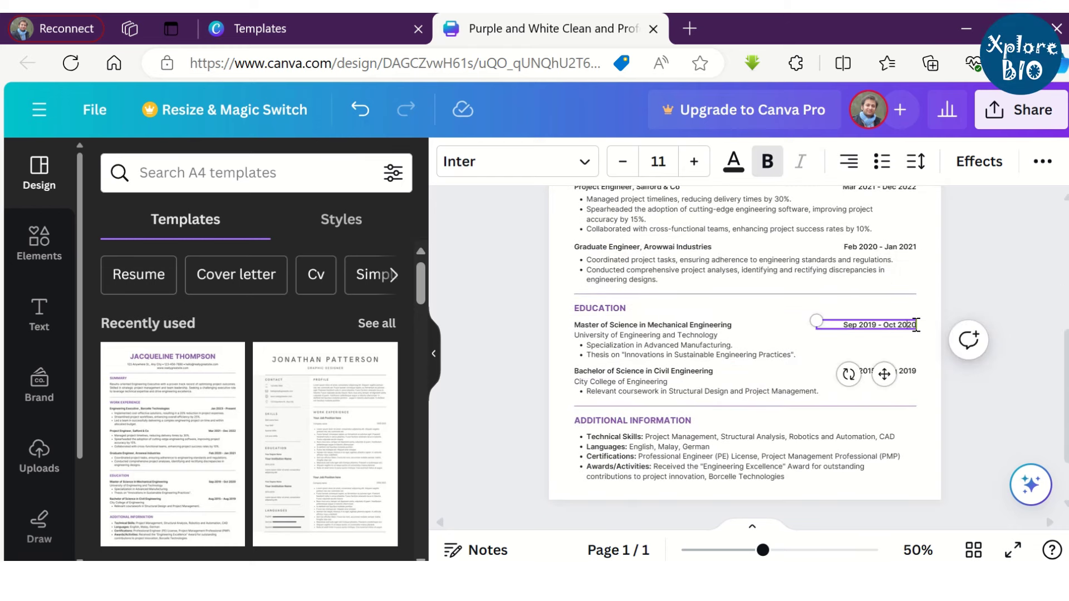
{"action": "key", "text": "BackSpace"}
{"action": "type", "text": "3"}
{"action": "scroll", "coordinate": [953, 329], "scroll_direction": "down", "scroll_amount": 1}
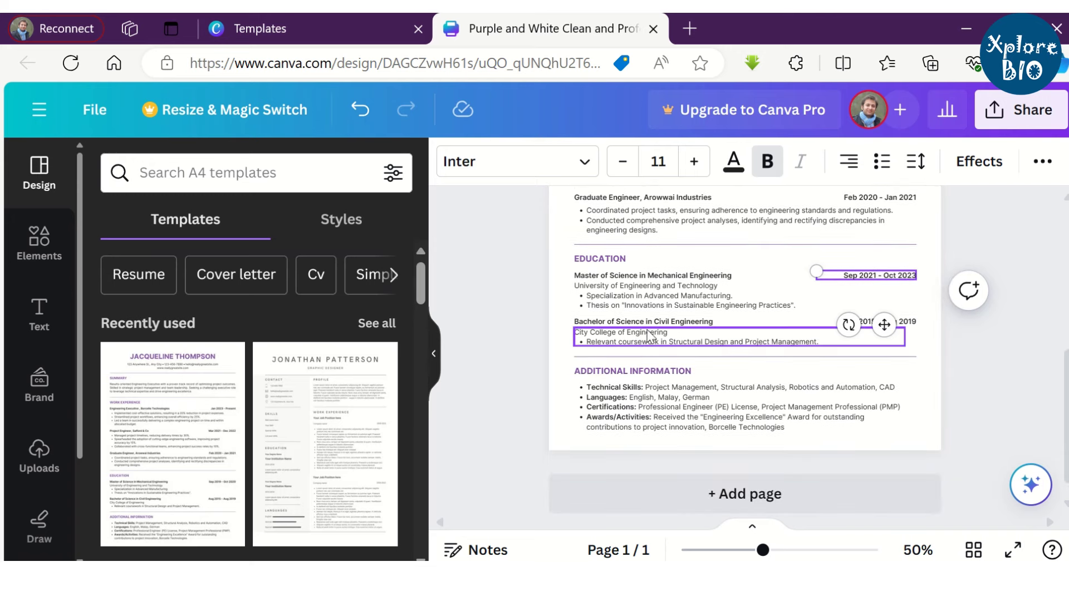
{"action": "left_click", "coordinate": [618, 326]}
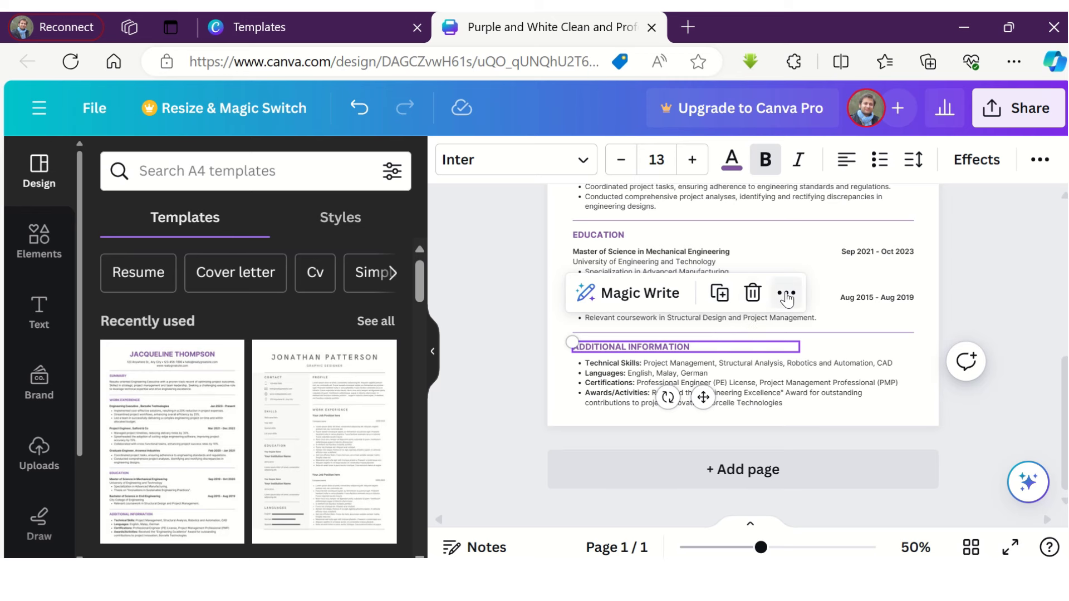
- Copy the Additional Information block and add a blank second page to the design
{"action": "right_click", "coordinate": [764, 344]}
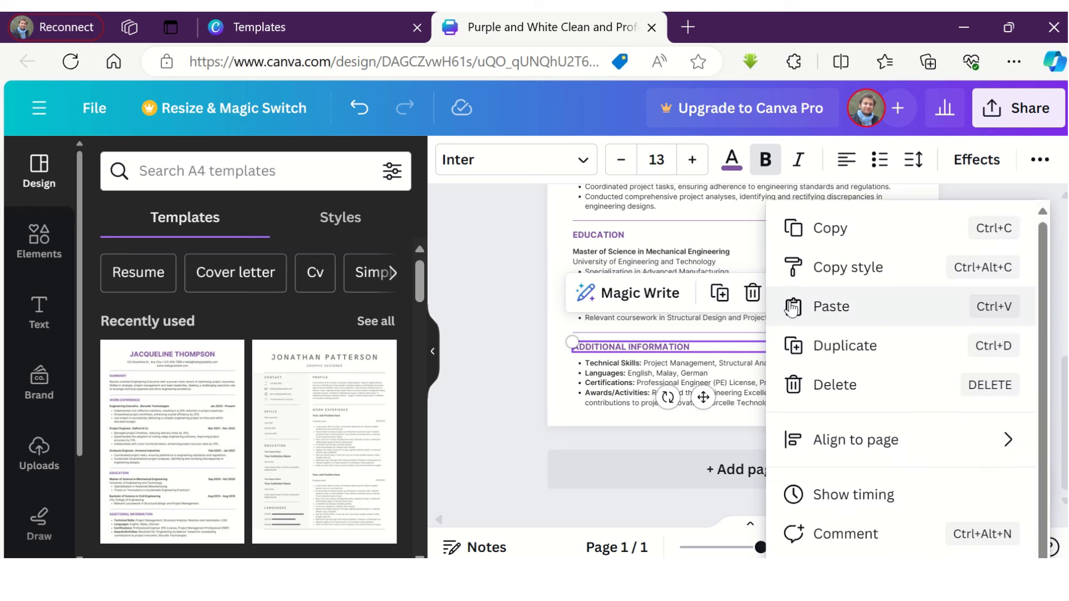
{"action": "left_click", "coordinate": [831, 236]}
{"action": "left_click", "coordinate": [747, 467]}
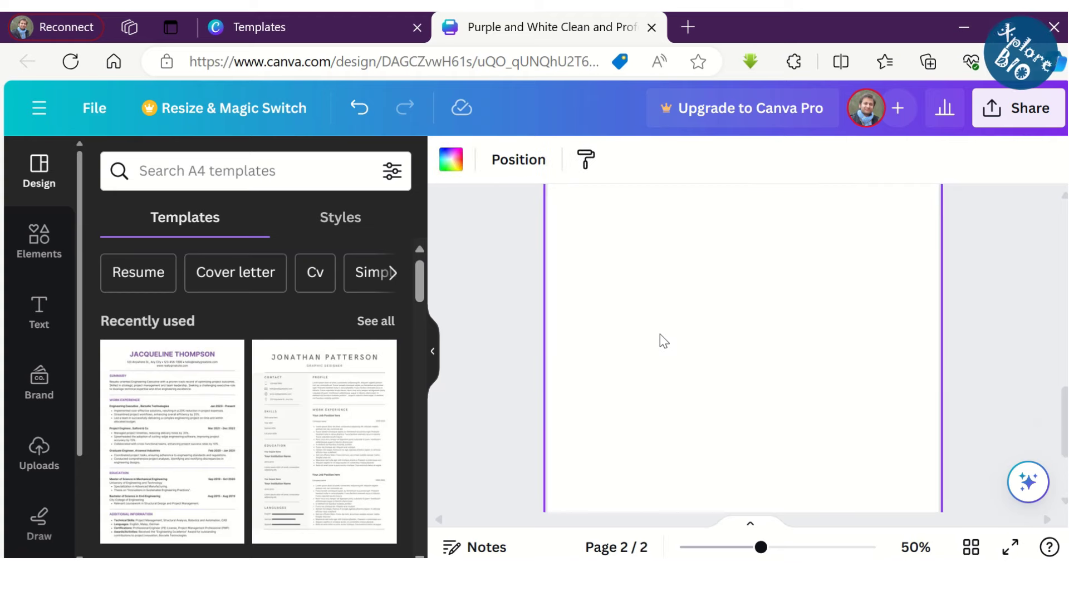
{"action": "scroll", "coordinate": [659, 341], "scroll_direction": "up", "scroll_amount": 2}
{"action": "scroll", "coordinate": [660, 335], "scroll_direction": "up", "scroll_amount": 3}
{"action": "left_click", "coordinate": [94, 108]}
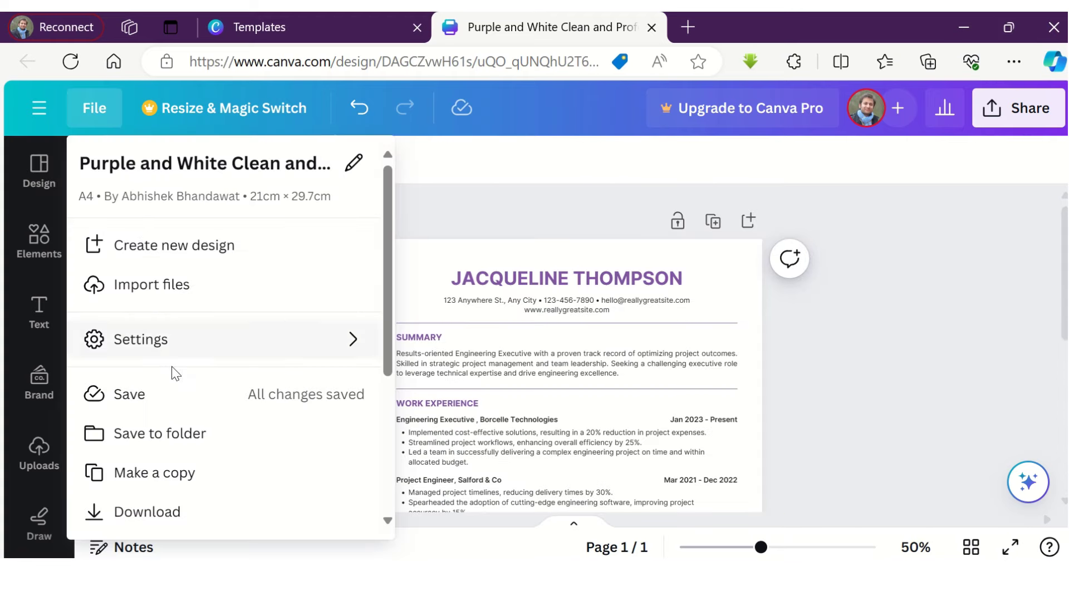
- Download the resume as a PDF Standard file and open the downloaded PDF
{"action": "left_click", "coordinate": [179, 512]}
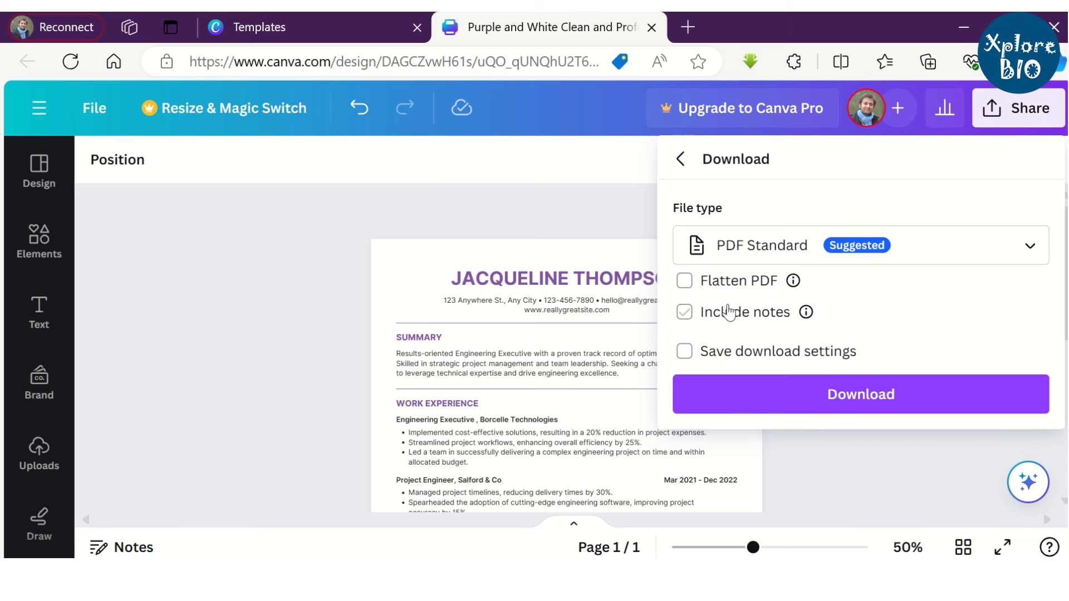
{"action": "left_click", "coordinate": [816, 407]}
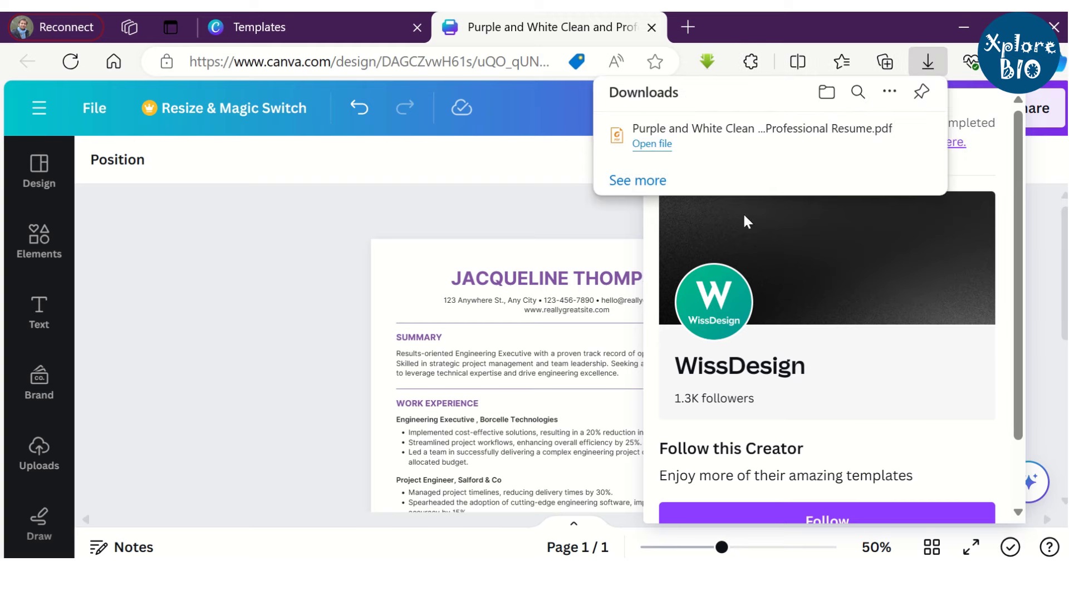
{"action": "left_click", "coordinate": [658, 144]}
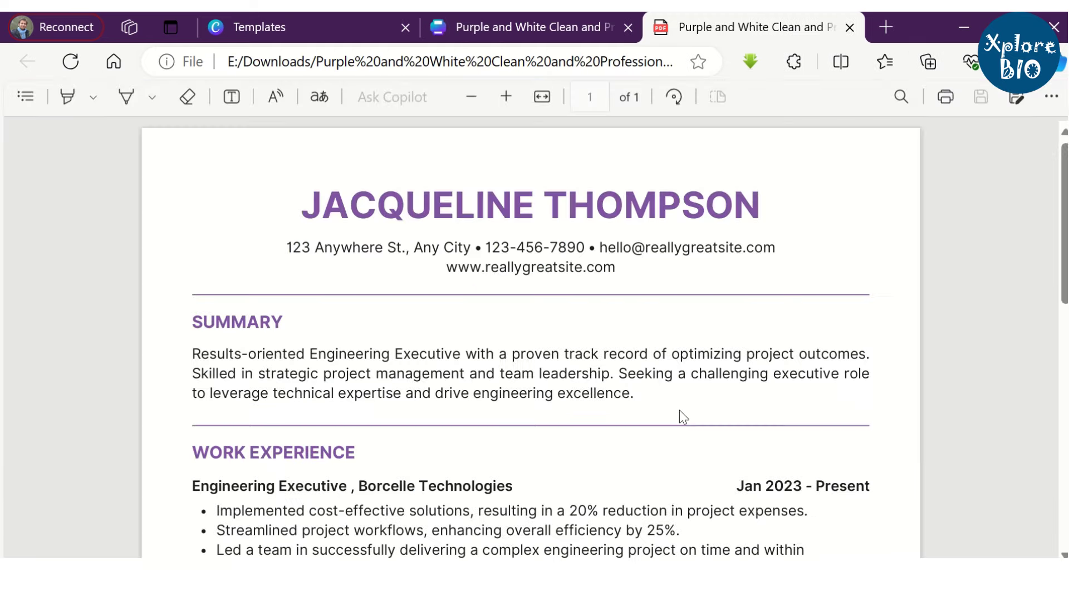
{"action": "scroll", "coordinate": [477, 322], "scroll_direction": "down", "scroll_amount": 3}
{"action": "scroll", "coordinate": [446, 325], "scroll_direction": "down", "scroll_amount": 5}
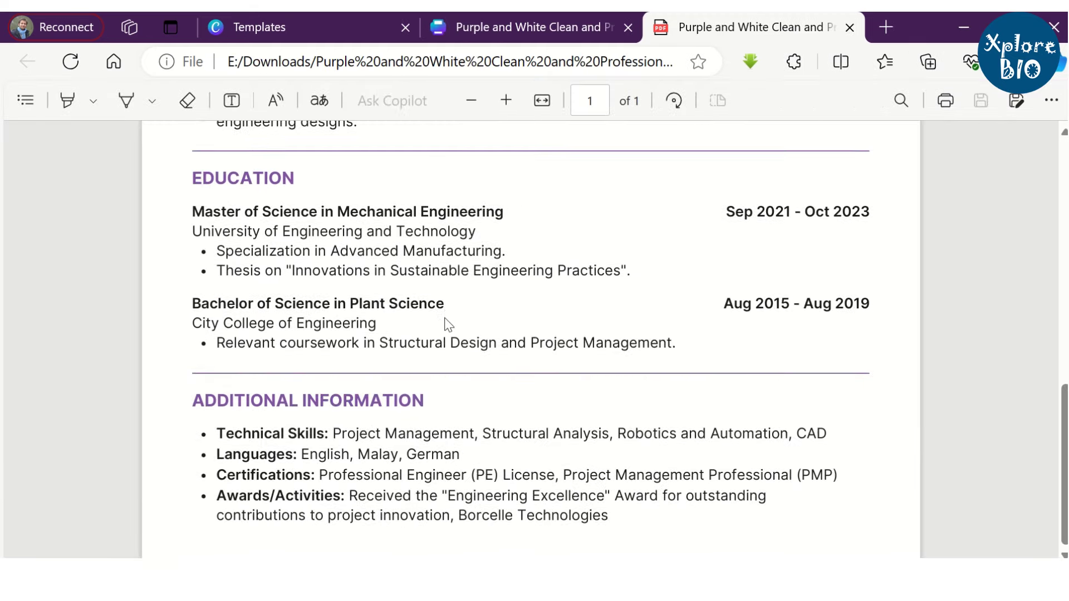
{"action": "scroll", "coordinate": [901, 310], "scroll_direction": "down", "scroll_amount": 2}
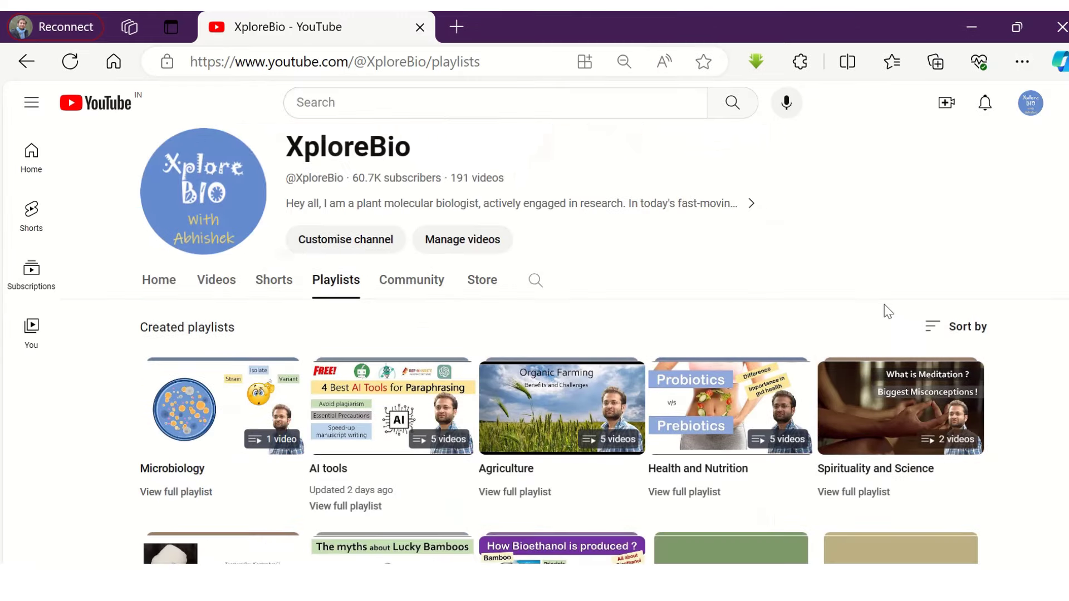
{"action": "scroll", "coordinate": [885, 310], "scroll_direction": "down", "scroll_amount": 2}
{"action": "scroll", "coordinate": [874, 324], "scroll_direction": "down", "scroll_amount": 2}
{"action": "scroll", "coordinate": [748, 321], "scroll_direction": "down", "scroll_amount": 2}
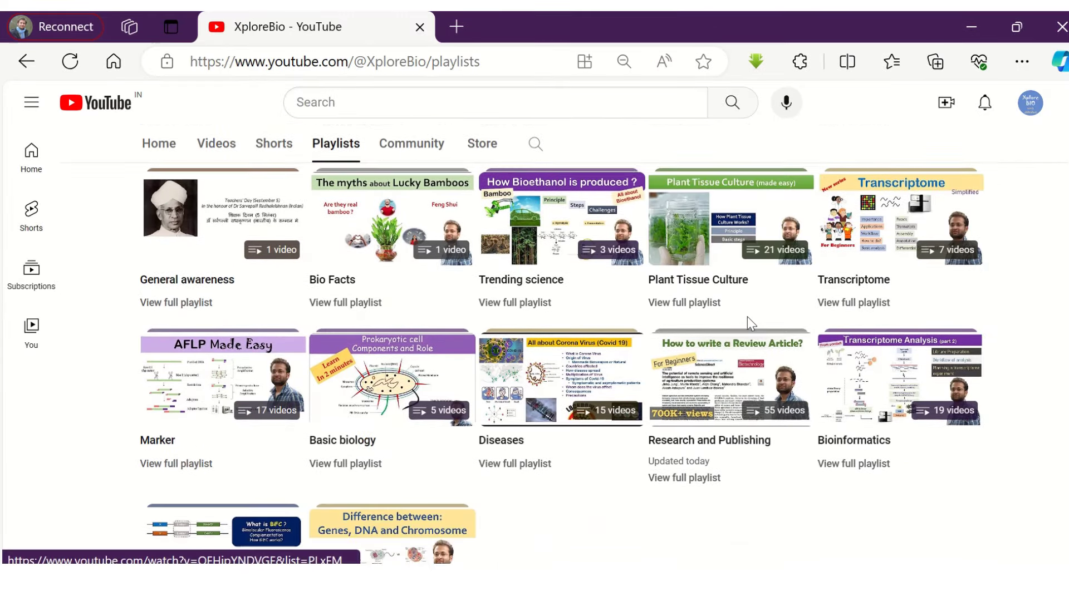
{"action": "scroll", "coordinate": [737, 323], "scroll_direction": "down", "scroll_amount": 1}
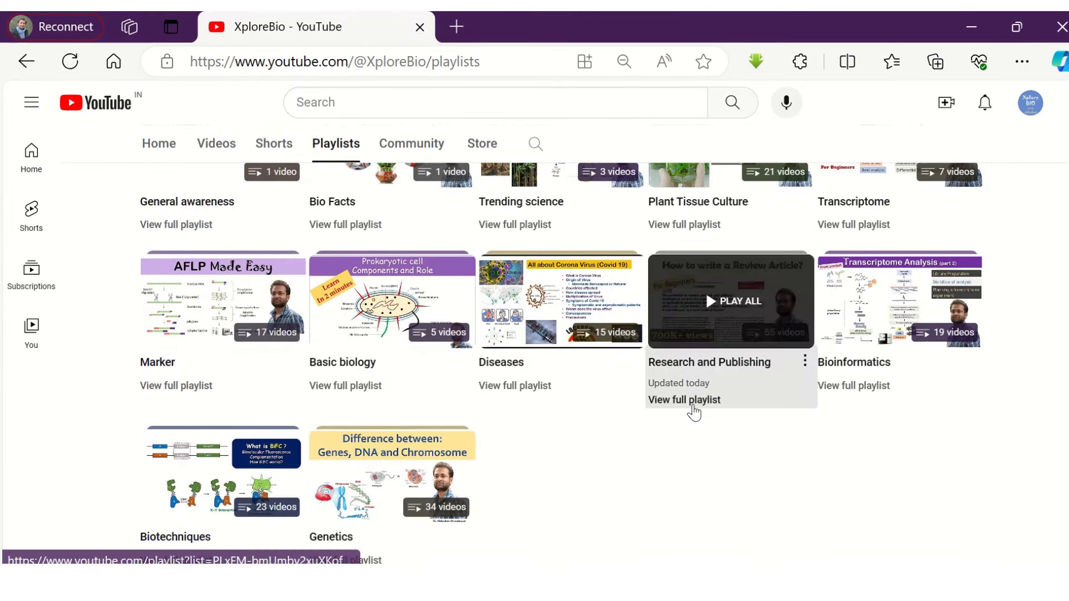
- Open XploreBio's full Research and Publishing playlist
{"action": "left_click", "coordinate": [691, 401]}
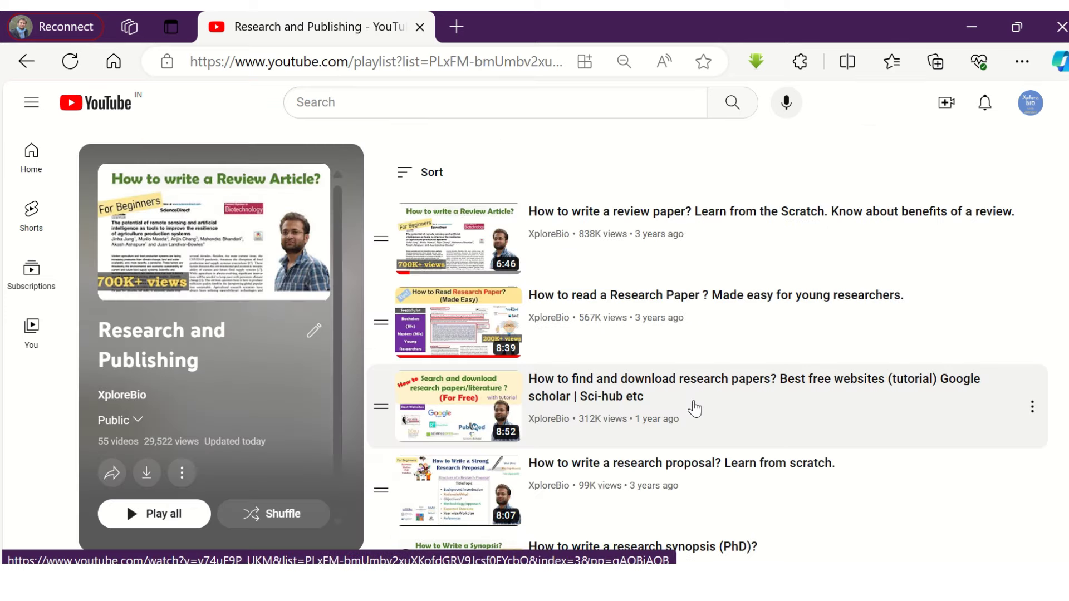
{"action": "scroll", "coordinate": [697, 392], "scroll_direction": "down", "scroll_amount": 3}
{"action": "scroll", "coordinate": [697, 392], "scroll_direction": "down", "scroll_amount": 1}
{"action": "scroll", "coordinate": [696, 393], "scroll_direction": "down", "scroll_amount": 4}
{"action": "scroll", "coordinate": [697, 393], "scroll_direction": "down", "scroll_amount": 2}
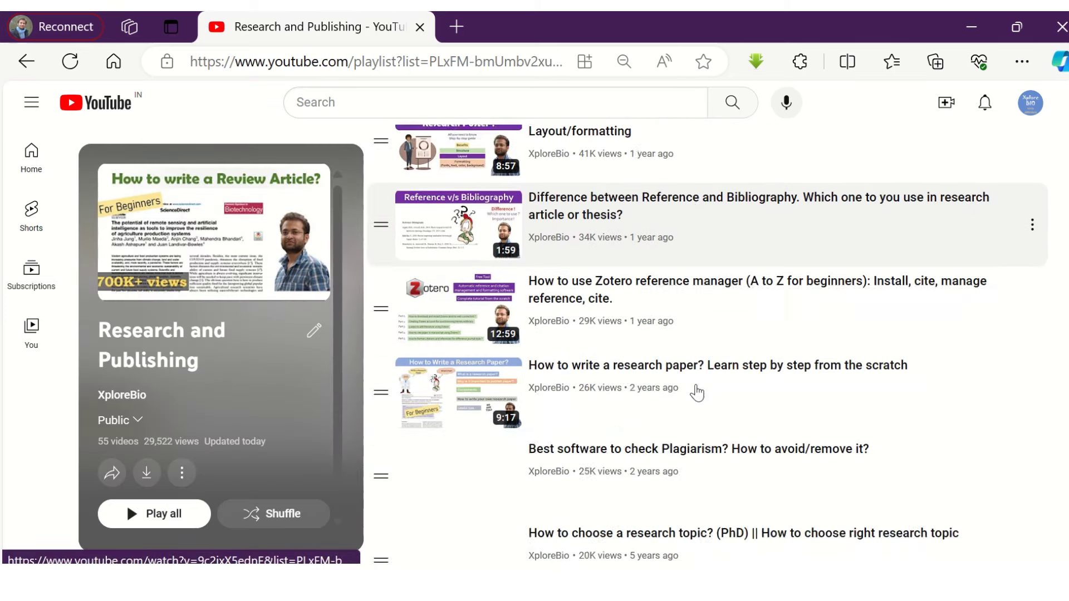
{"action": "scroll", "coordinate": [698, 393], "scroll_direction": "down", "scroll_amount": 3}
{"action": "scroll", "coordinate": [697, 393], "scroll_direction": "down", "scroll_amount": 3}
{"action": "scroll", "coordinate": [694, 393], "scroll_direction": "down", "scroll_amount": 1}
{"action": "scroll", "coordinate": [694, 393], "scroll_direction": "down", "scroll_amount": 1}
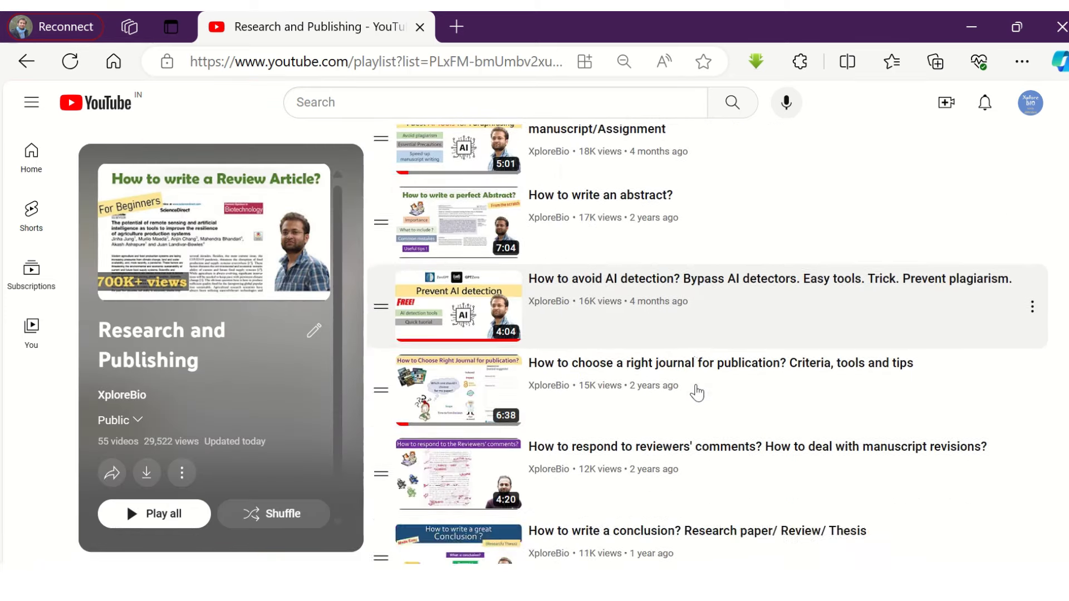
{"action": "scroll", "coordinate": [693, 393], "scroll_direction": "down", "scroll_amount": 1}
{"action": "scroll", "coordinate": [543, 318], "scroll_direction": "down", "scroll_amount": 3}
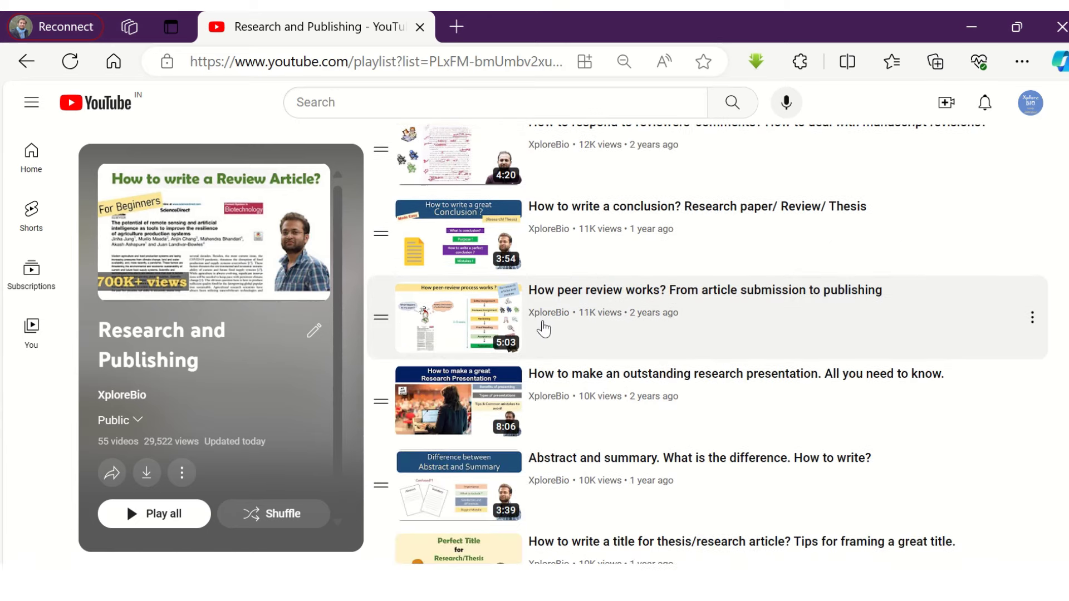
{"action": "scroll", "coordinate": [543, 328], "scroll_direction": "down", "scroll_amount": 3}
{"action": "scroll", "coordinate": [823, 298], "scroll_direction": "down", "scroll_amount": 3}
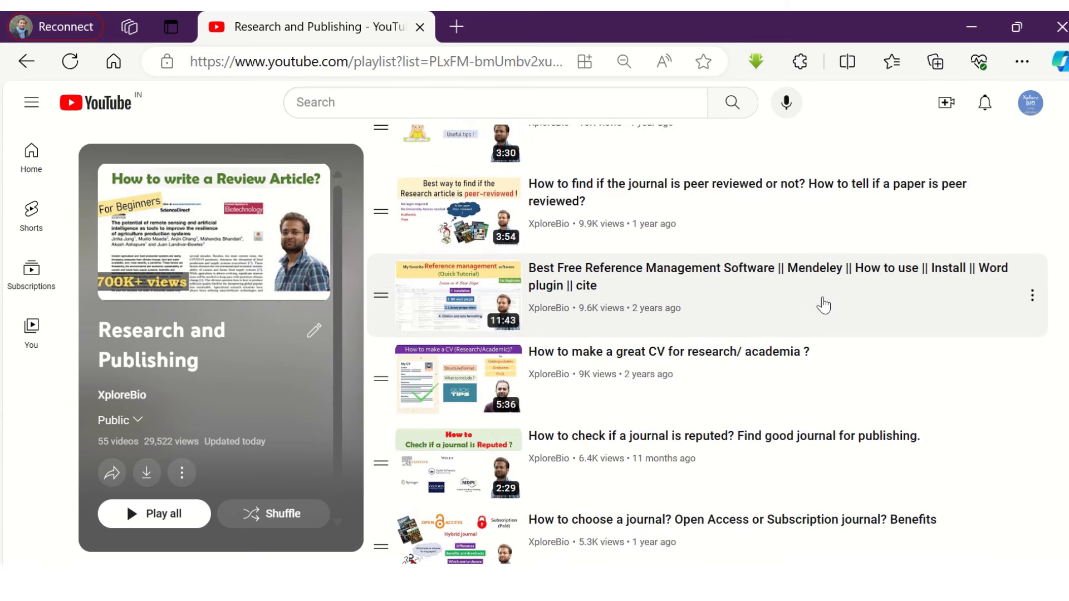